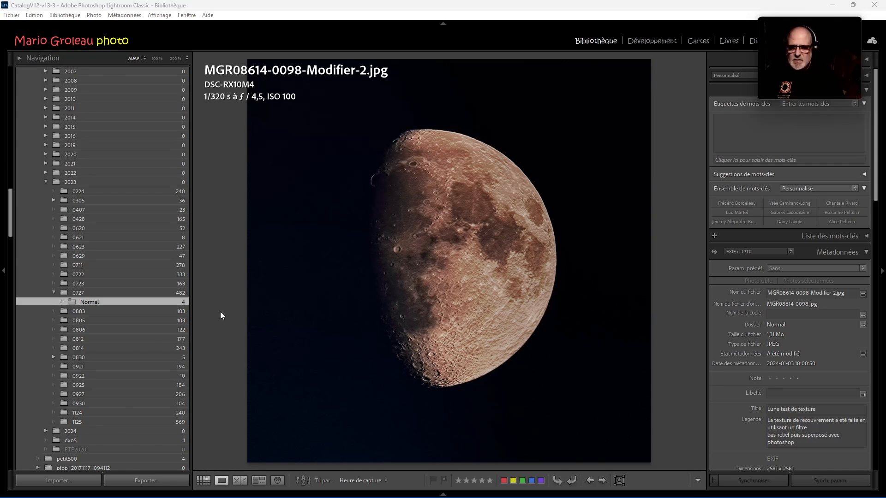
Show the Normal folder's photos as a grid and open the export settings for MGR08614-0098-Modifier-2.jpg.
left_click(204, 480)
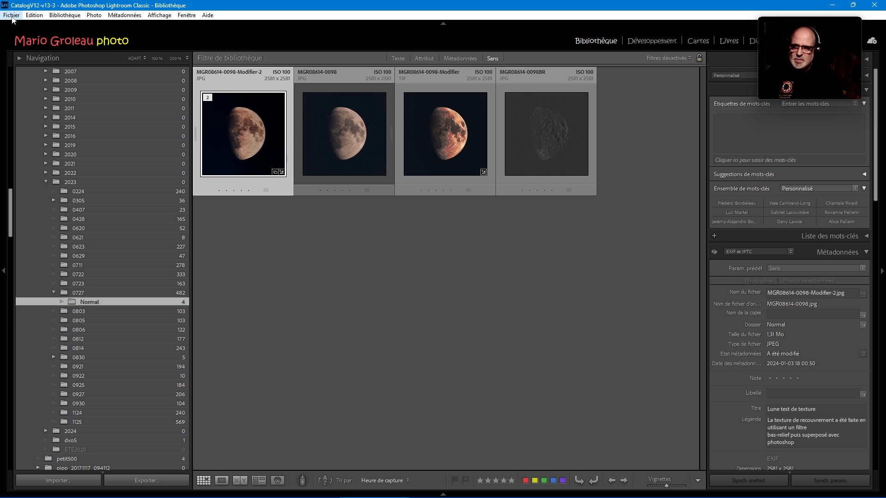
left_click(12, 16)
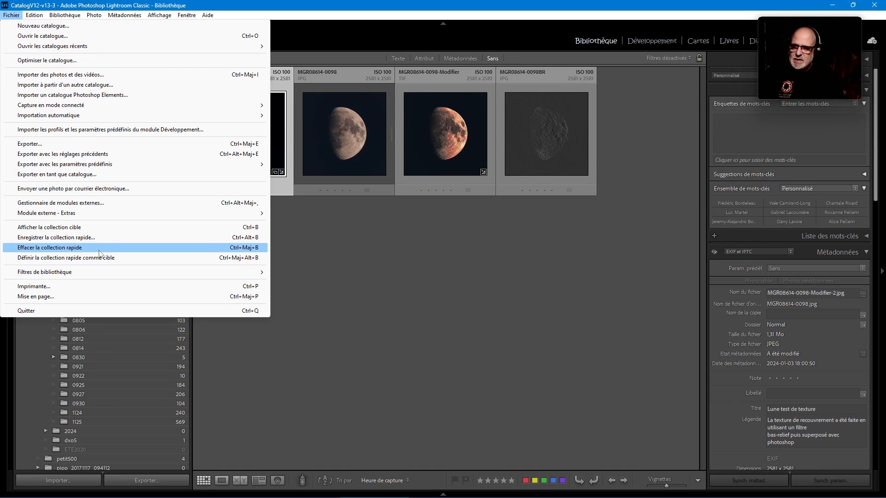
left_click(51, 147)
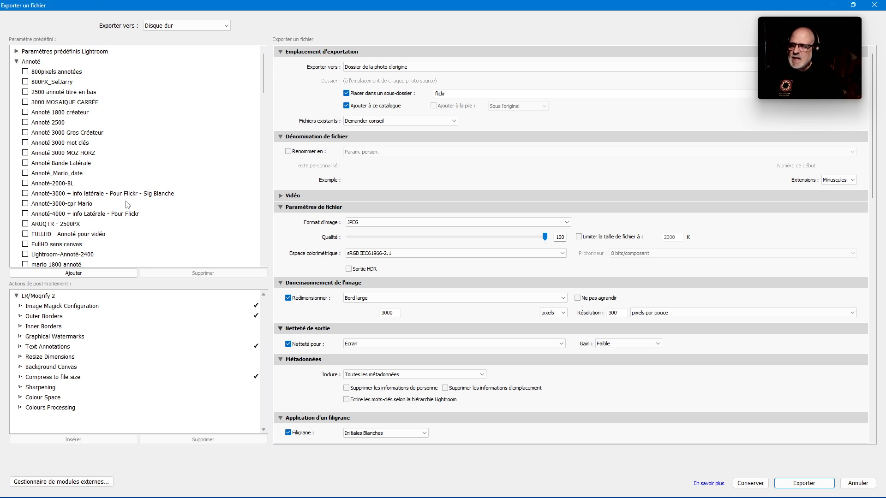
Load the export settings from the user preset named Normal.
scroll(106, 207, "down", 6)
scroll(101, 211, "down", 15)
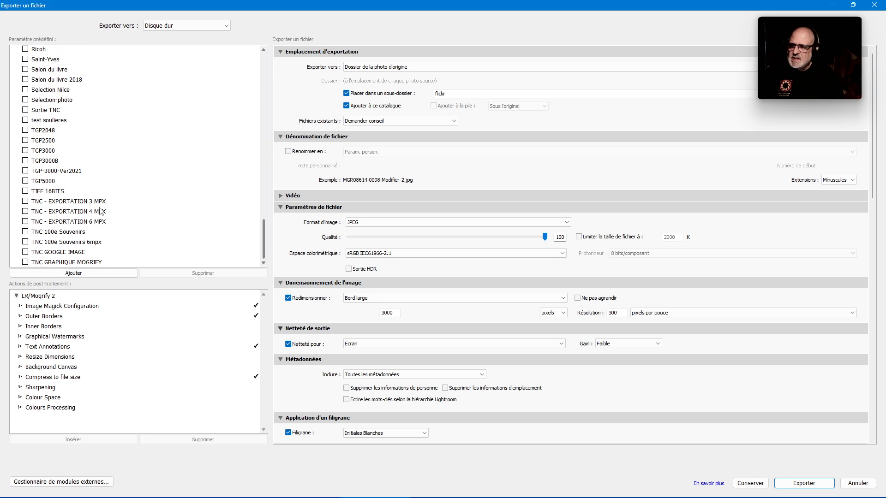
scroll(101, 210, "up", 10)
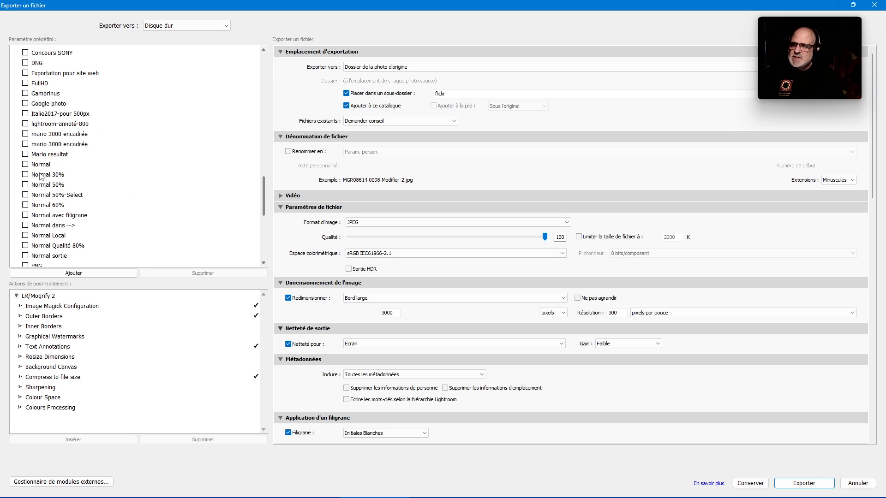
left_click(38, 165)
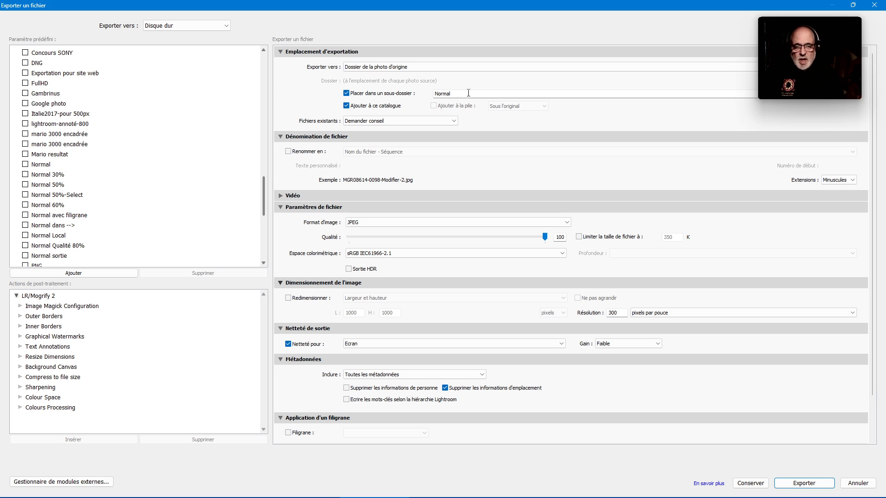
Name the export subfolder signees and set the JPEG quality to 75.
double_click(469, 93)
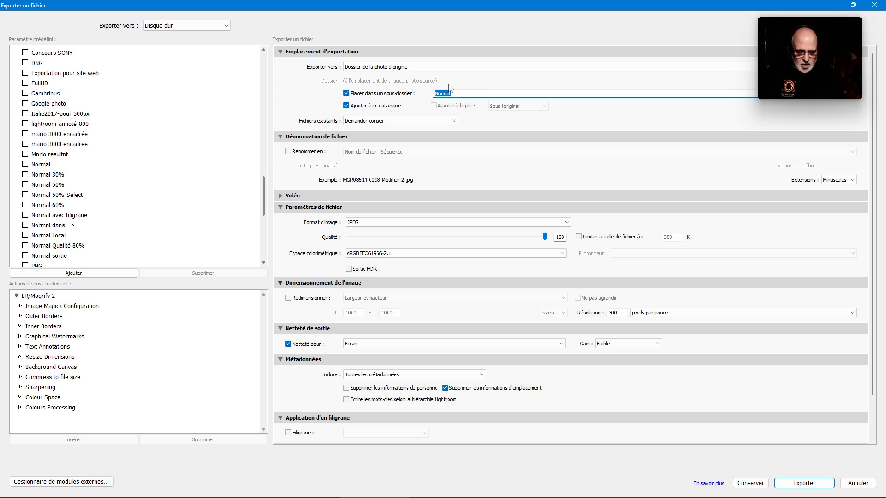
type("sig")
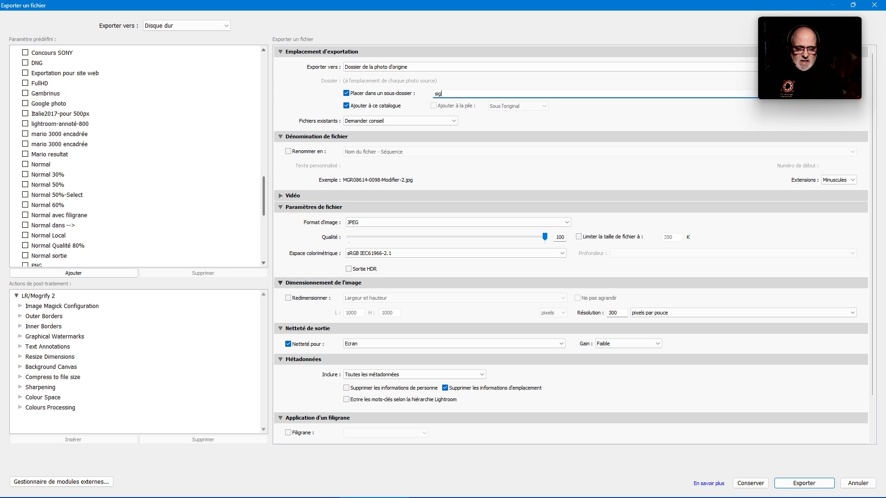
type("nees")
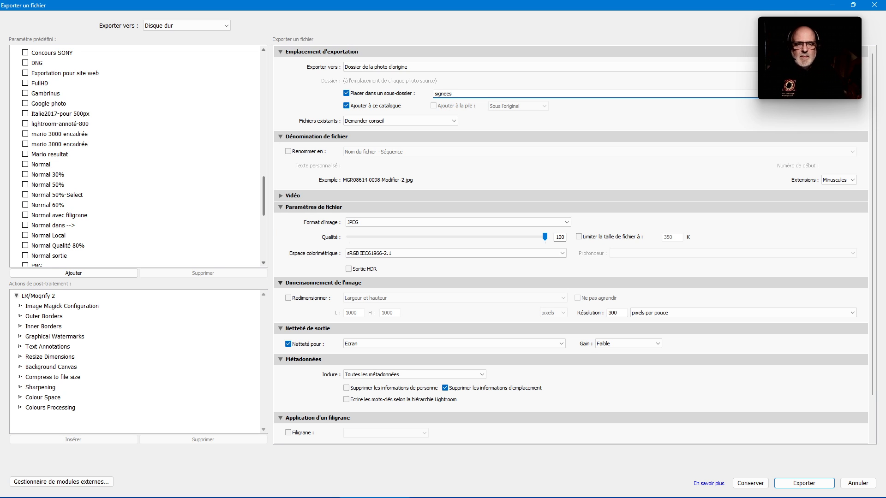
left_click(451, 82)
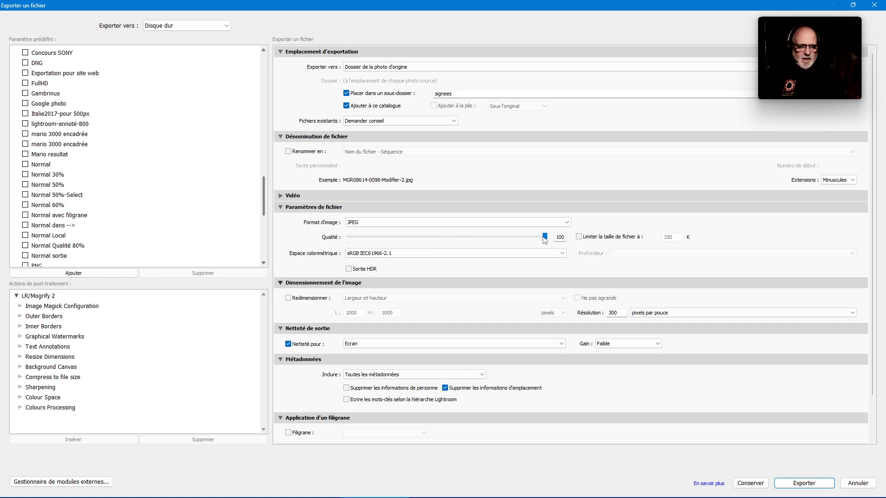
left_click_drag(545, 237, 496, 236)
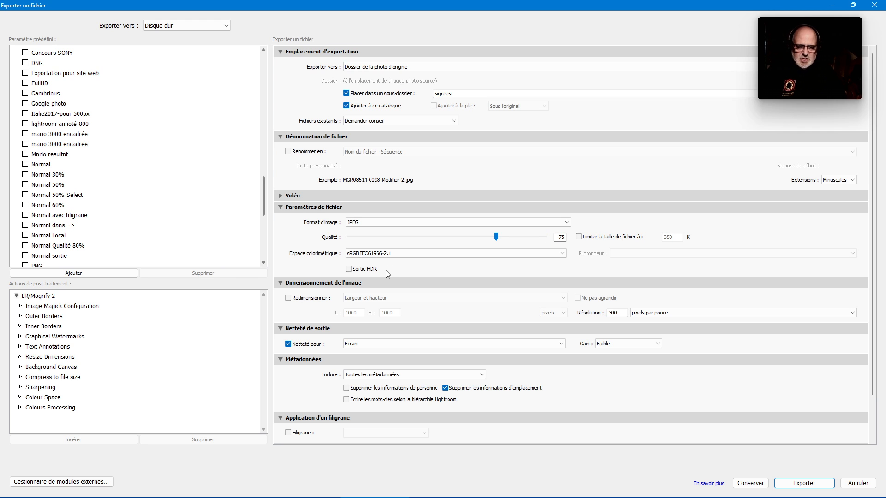
Enable resizing of the exported image and base it on the long edge (Bord large).
left_click(296, 299)
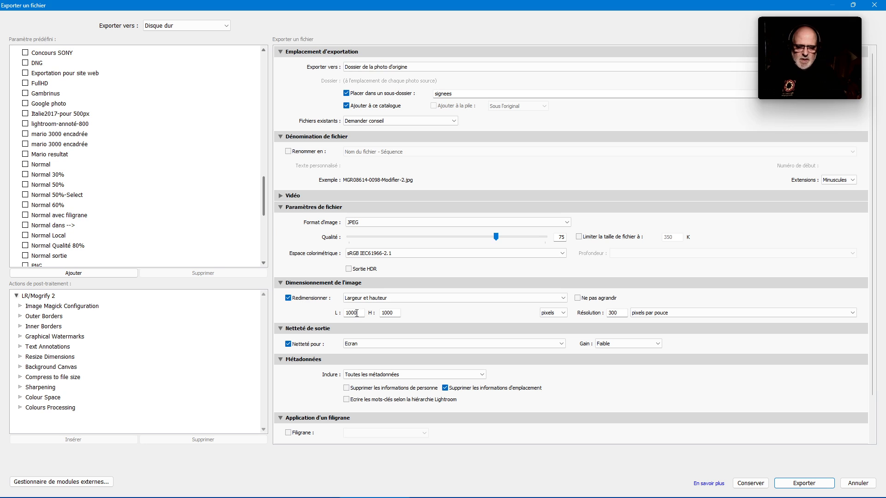
left_click(358, 298)
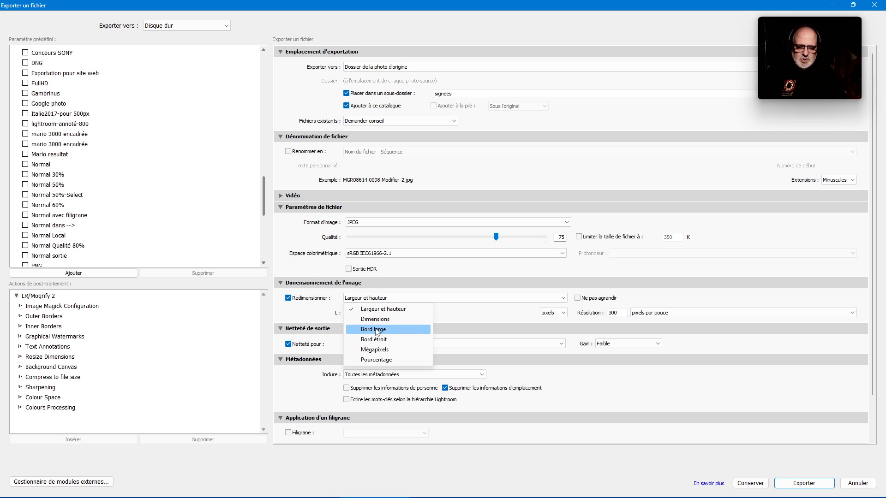
left_click(377, 330)
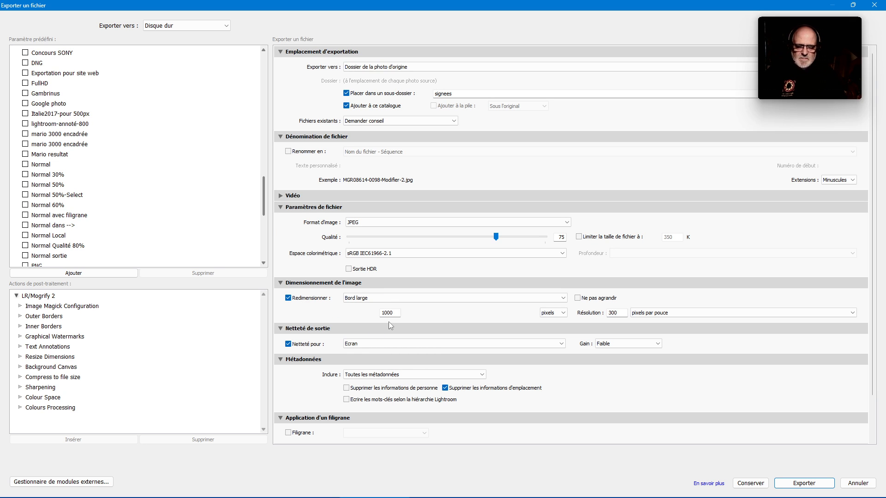
Try resizing the exported image by Mégapixels with a value of 2.
left_click(378, 300)
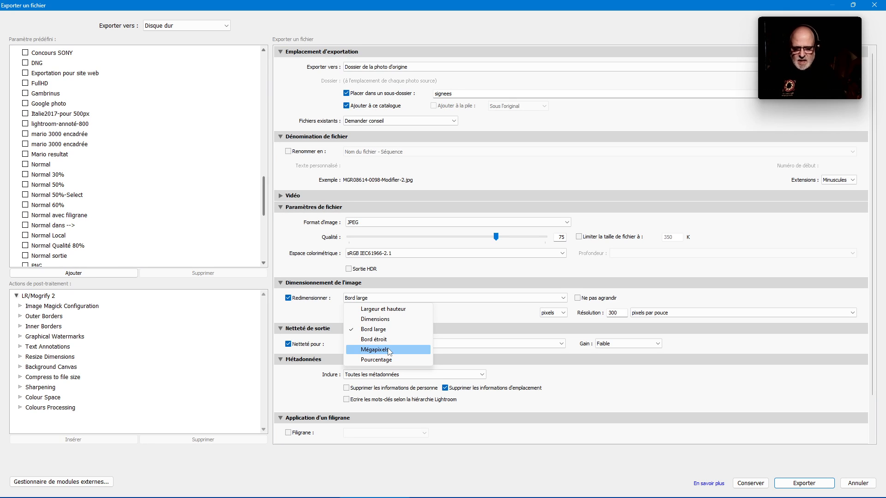
left_click(384, 352)
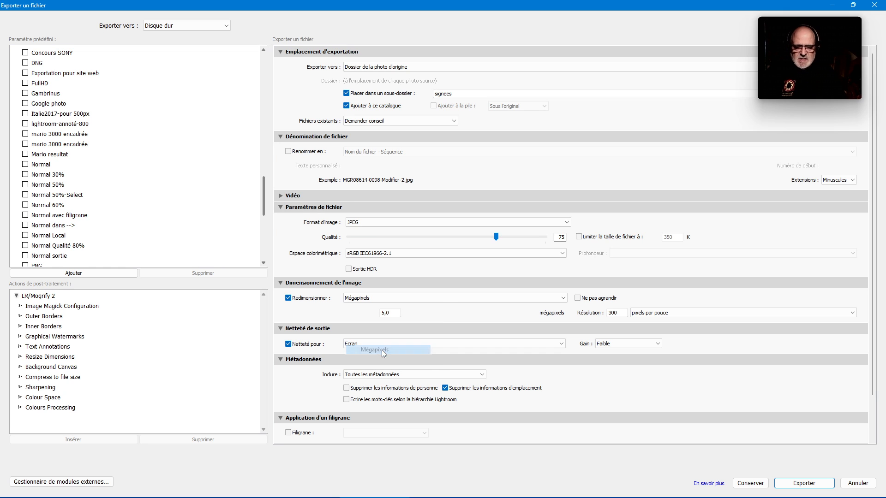
left_click_drag(391, 313, 369, 314)
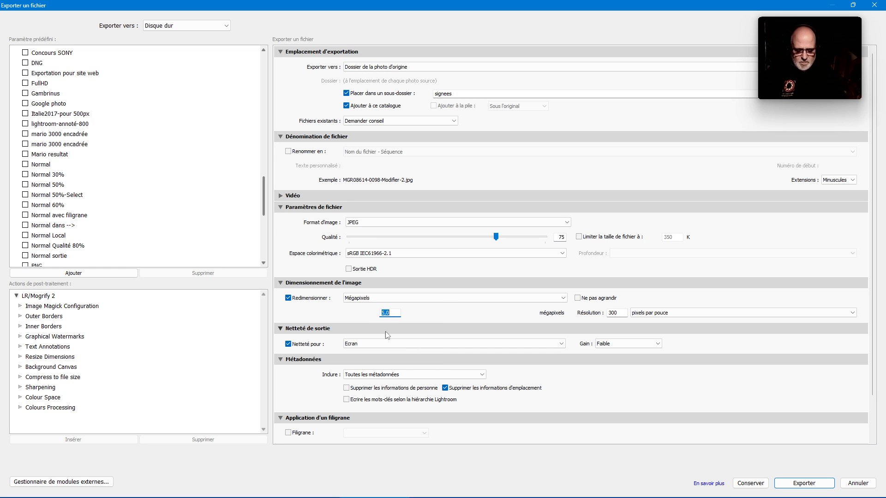
type("2")
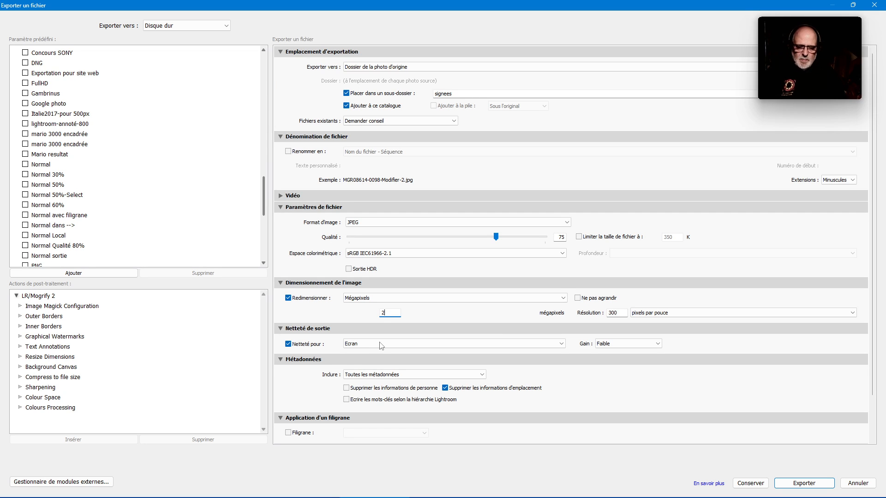
Set the export resizing to Bord large with a long edge of 1500 pixels.
left_click(384, 299)
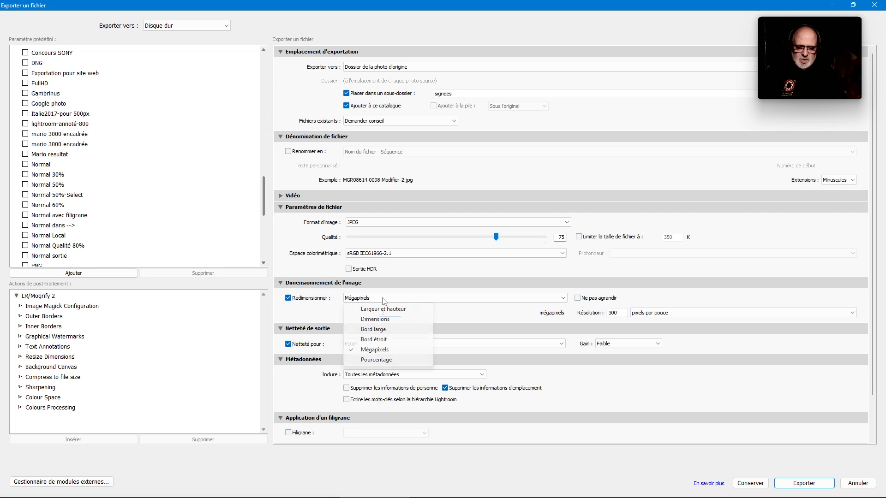
left_click(397, 329)
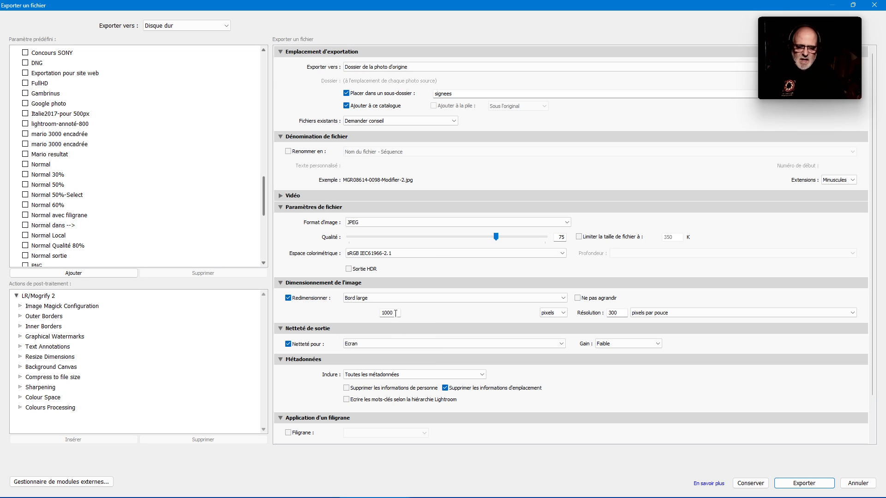
left_click_drag(395, 314, 355, 312)
type("15")
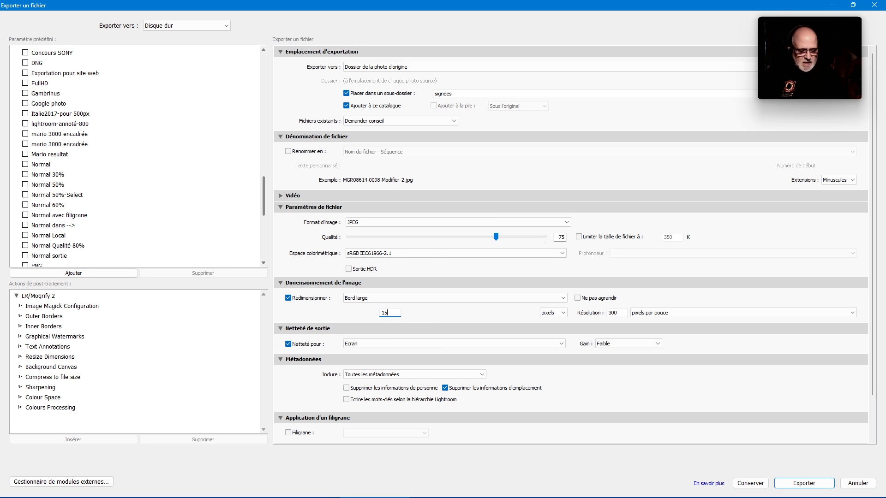
key("Tab")
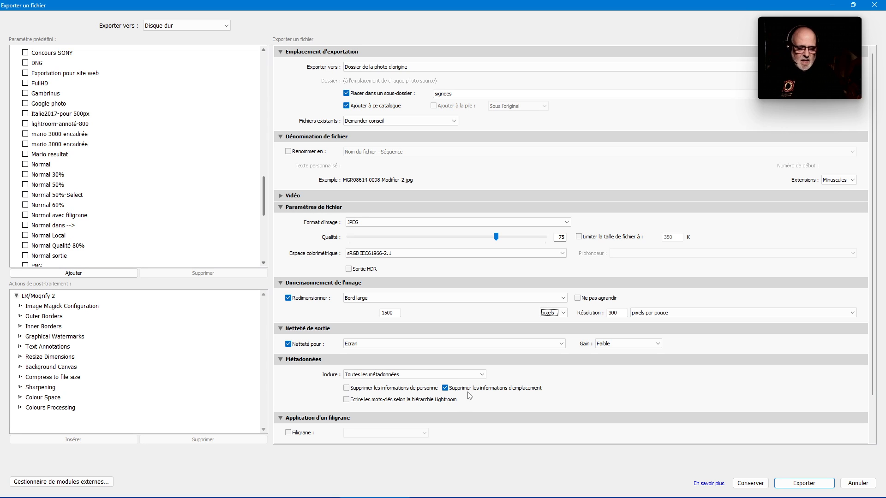
Turn the removal of location information off and back on, and enable the watermark with its editor open for a custom one.
left_click(447, 388)
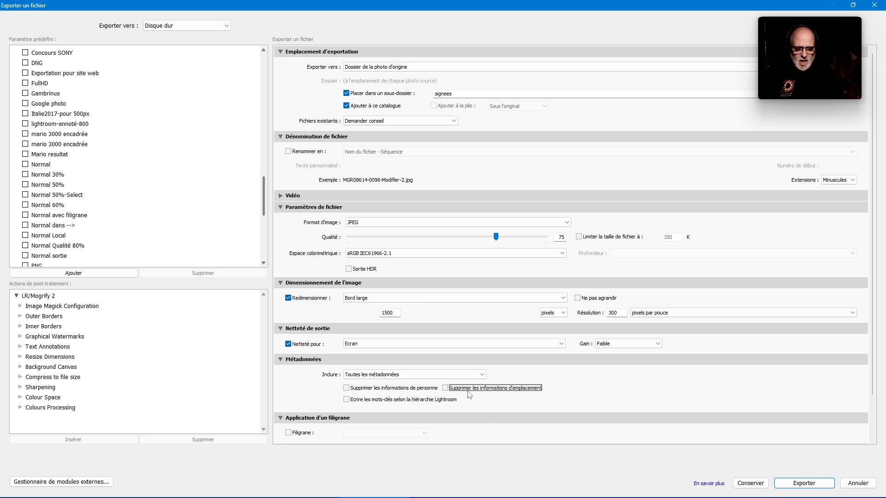
left_click(446, 388)
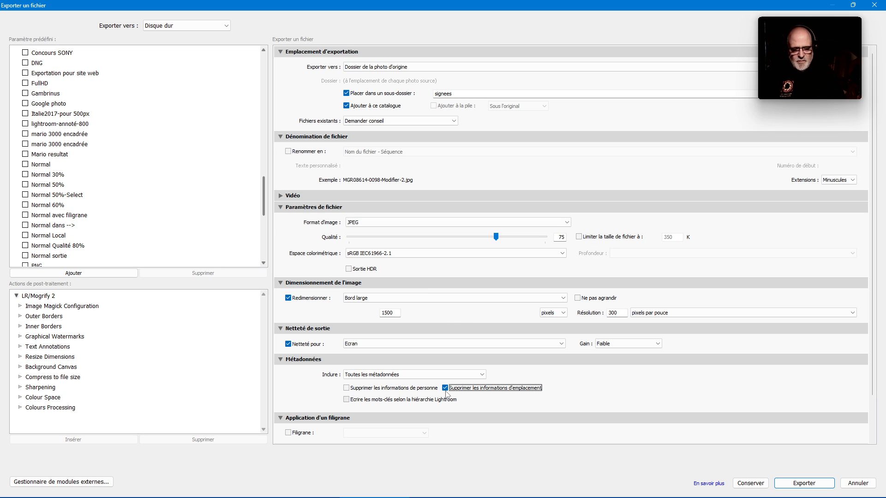
left_click(288, 433)
left_click(424, 436)
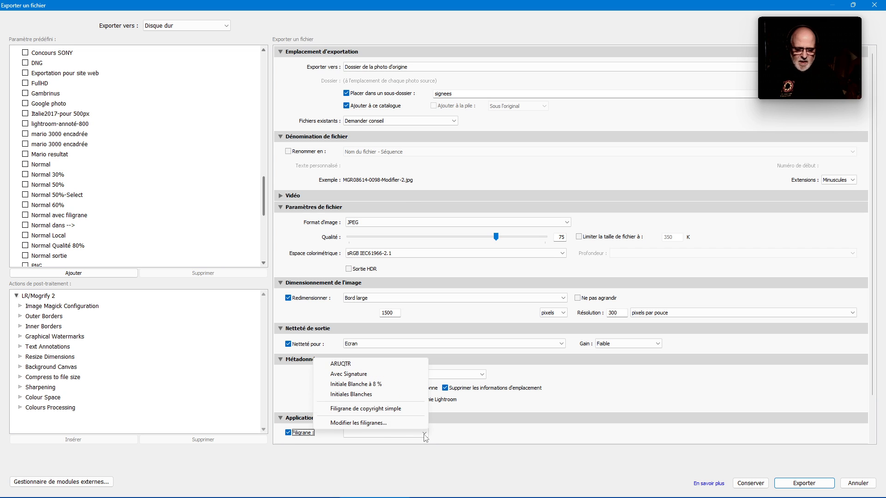
left_click(368, 424)
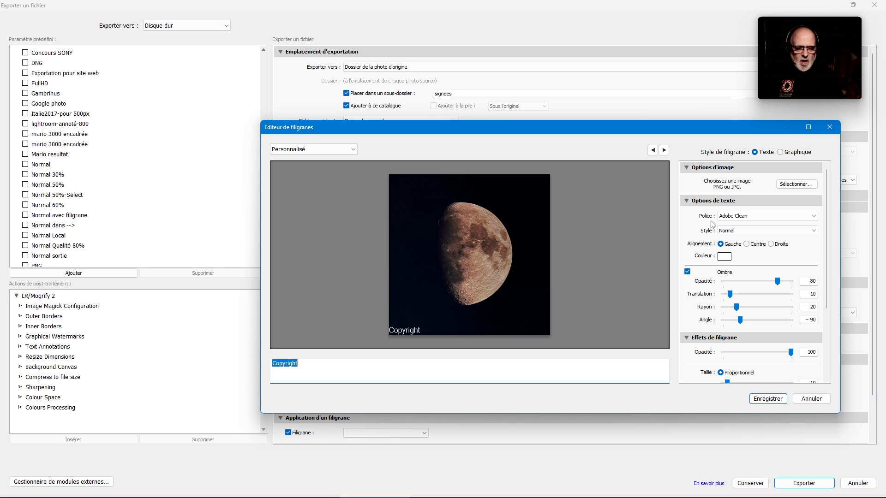
Try the Stencil font for the Copyright watermark text.
left_click(754, 217)
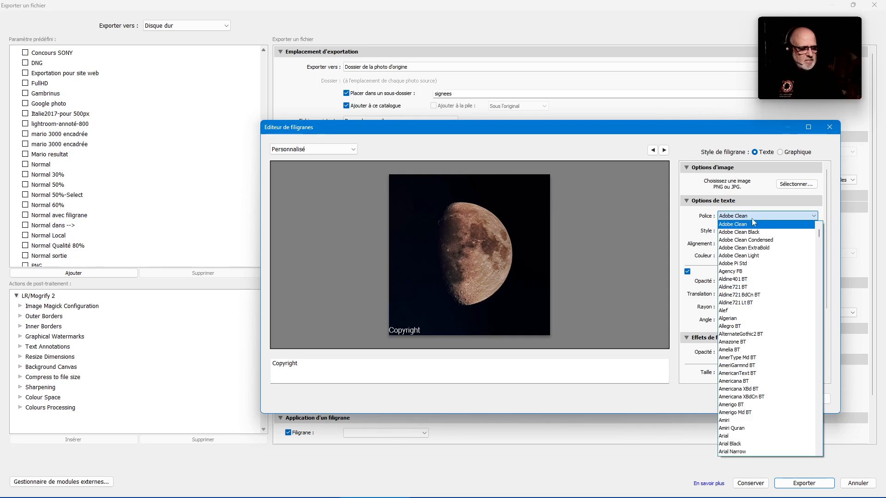
left_click_drag(820, 234, 802, 417)
scroll(803, 418, "down", 2)
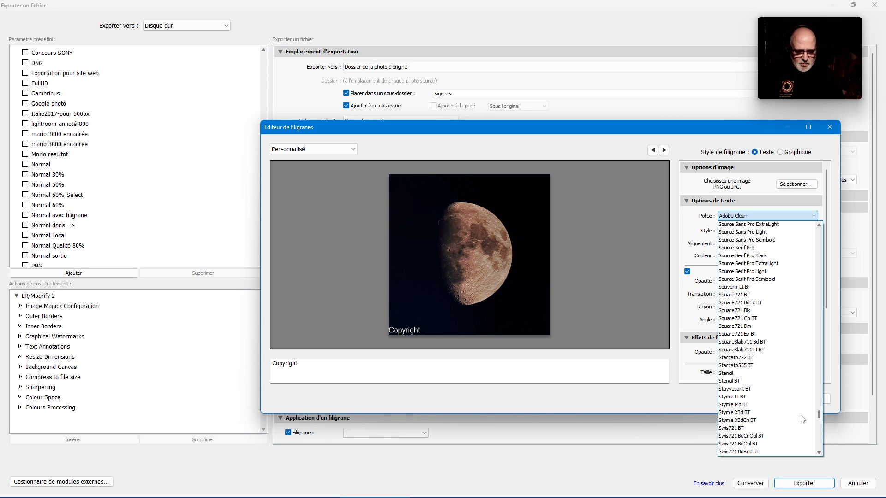
scroll(803, 419, "up", 8)
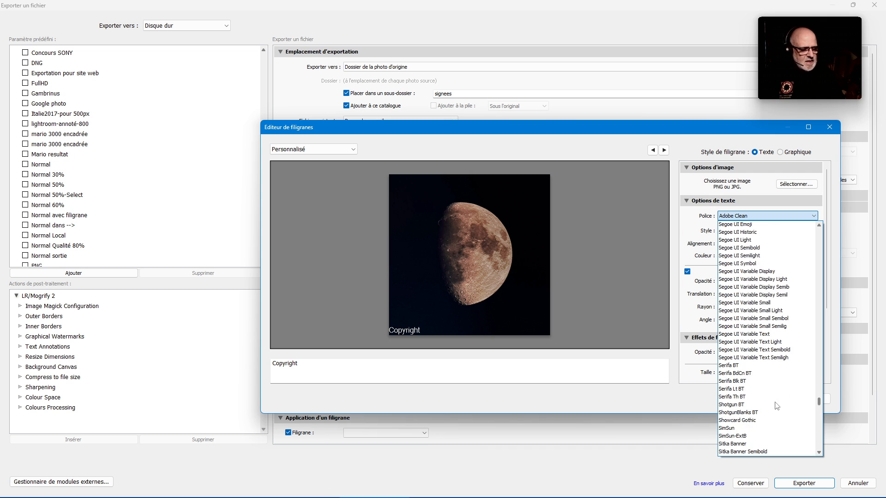
scroll(781, 412, "down", 15)
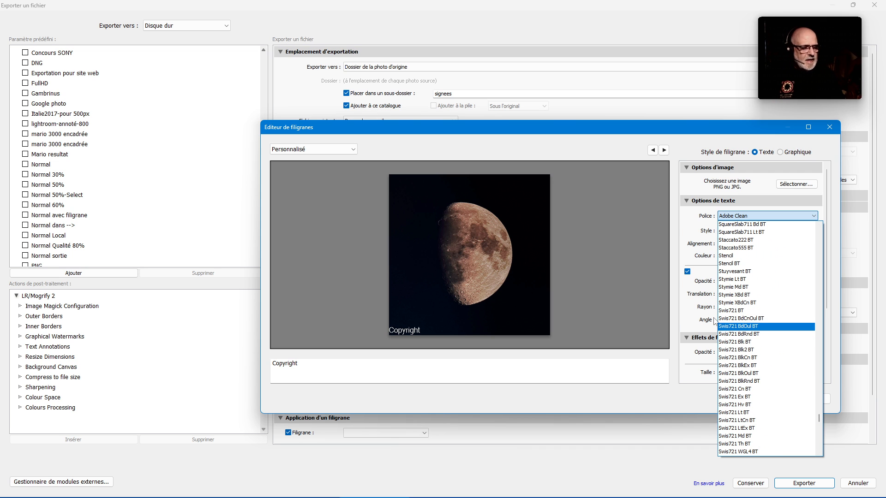
left_click(731, 256)
Try enlarging the Copyright watermark on the preview to over half the photo's width, and shrink it back to its small size.
mouse_move(411, 335)
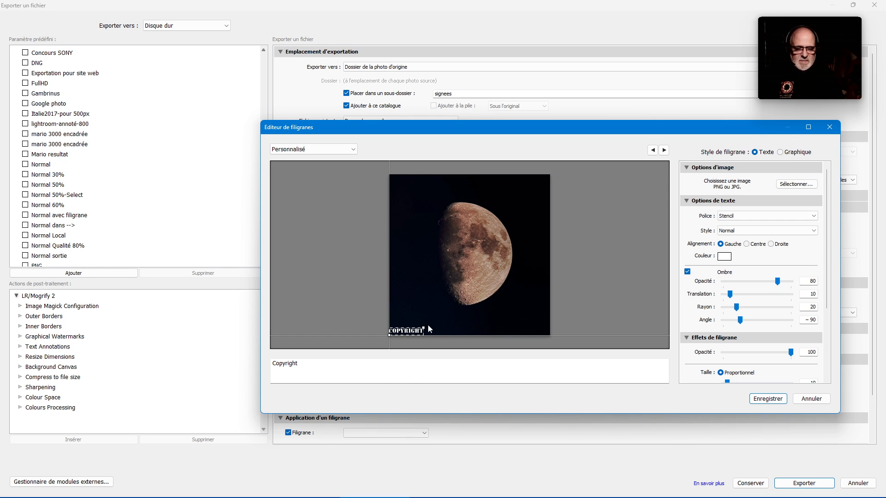
left_click_drag(424, 327, 486, 304)
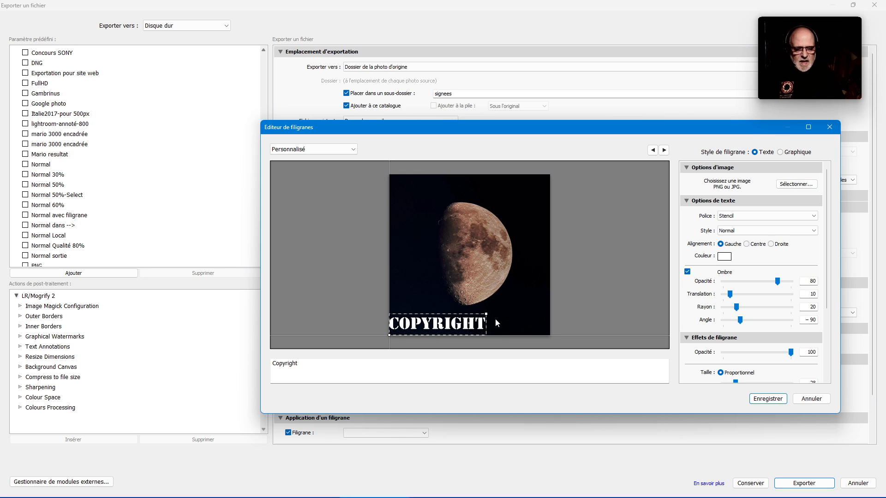
mouse_move(485, 316)
left_mouse_down()
mouse_move(461, 328)
mouse_move(483, 332)
left_mouse_up()
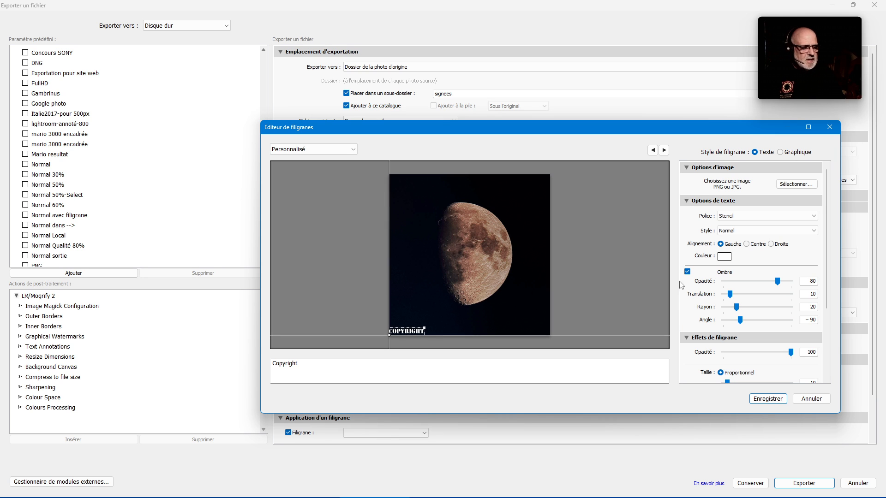
Set the Copyright watermark's font to Swis721 BT.
left_click(742, 217)
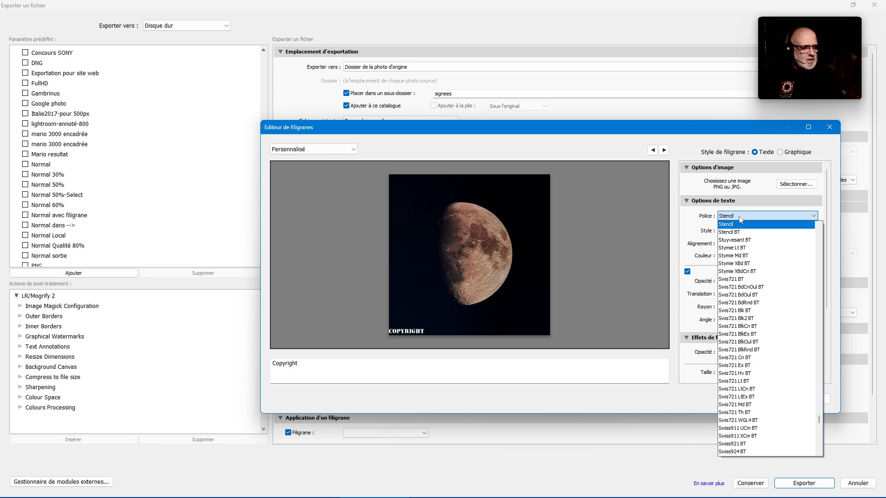
left_click(750, 280)
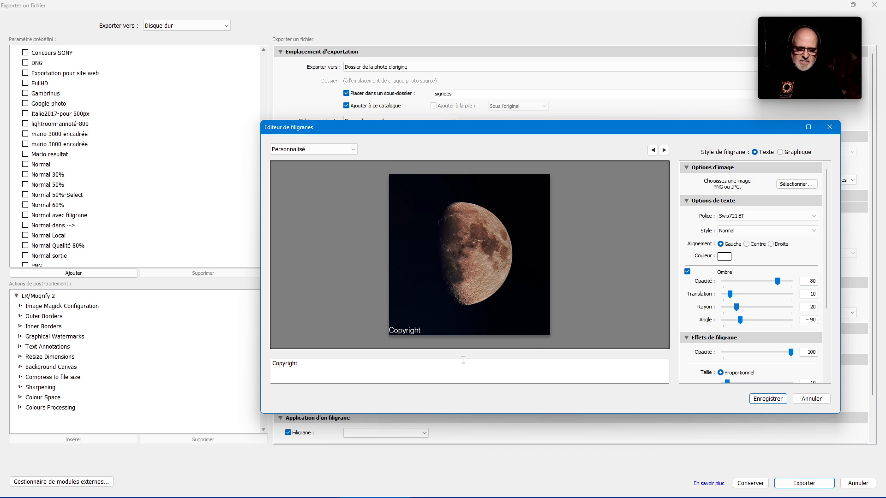
Append the photographer's full name after the word Copyright in the watermark text.
left_click(351, 367)
left_click(352, 367)
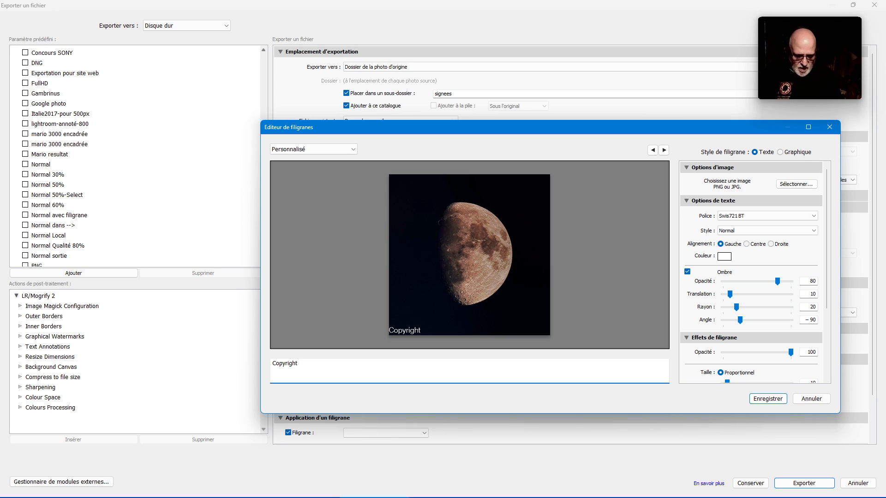
type("Ma")
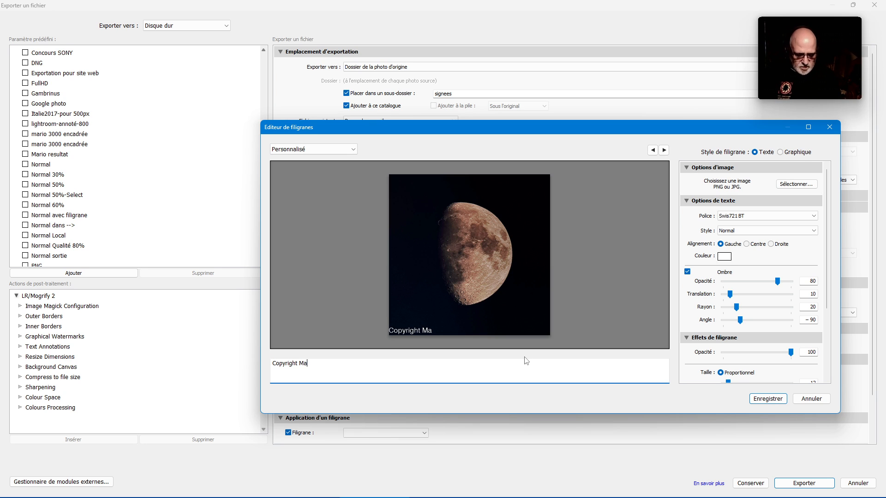
type("rio")
type("G")
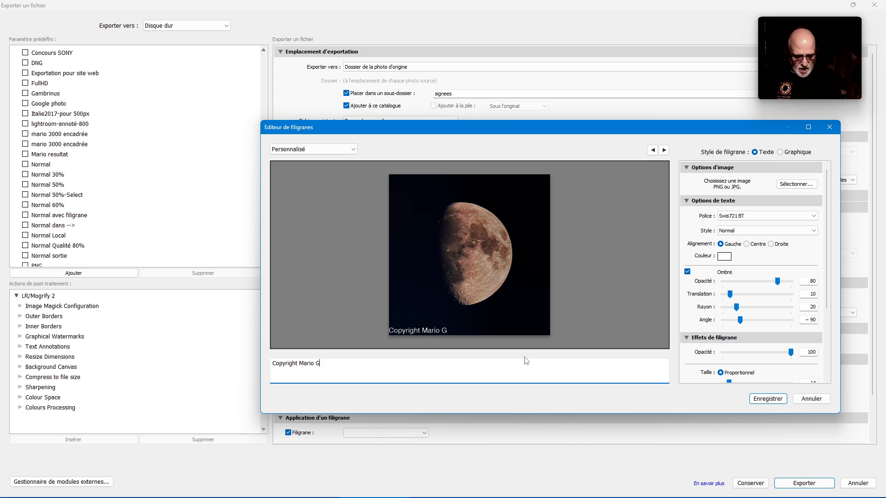
type("roleau")
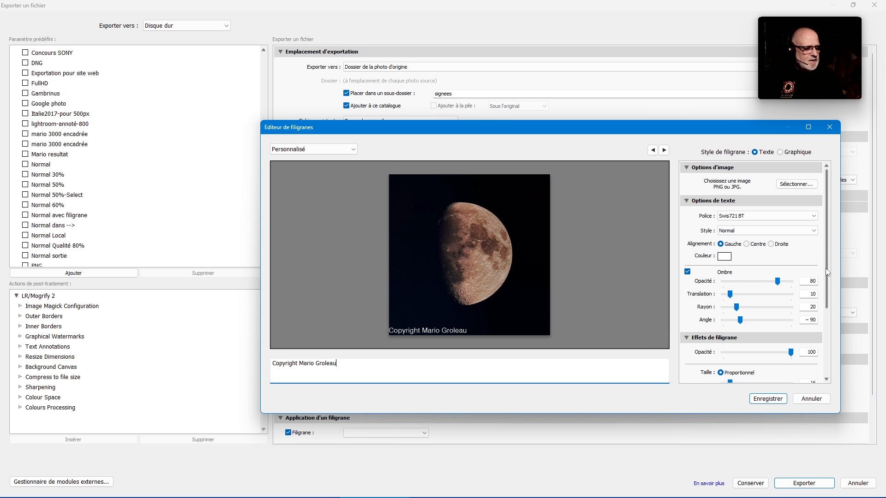
Turn off the watermark text's shadow and set its proportional size to 10.
left_click_drag(827, 273, 831, 318)
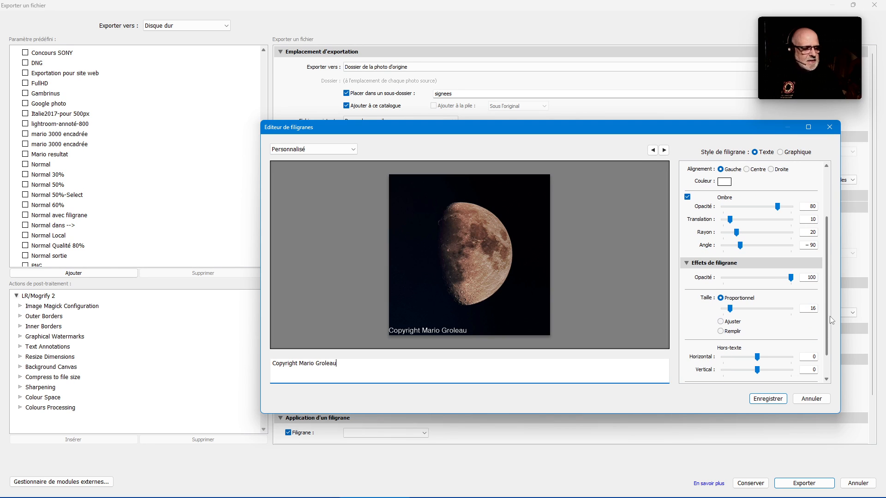
left_click(688, 197)
mouse_move(418, 330)
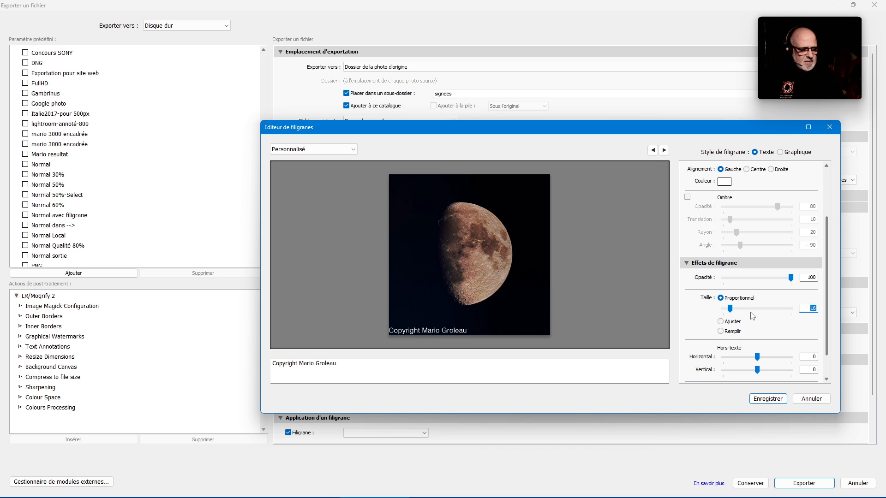
left_click_drag(732, 308, 728, 308)
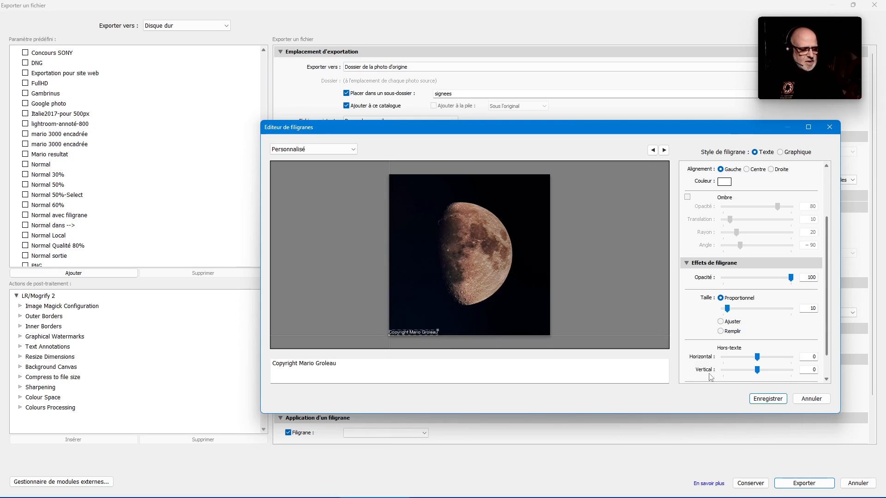
Set the watermark's horizontal inset to 1 and try anchoring it at the photo's lower-right corner, upper-right corner and centre.
scroll(786, 327, "down", 1)
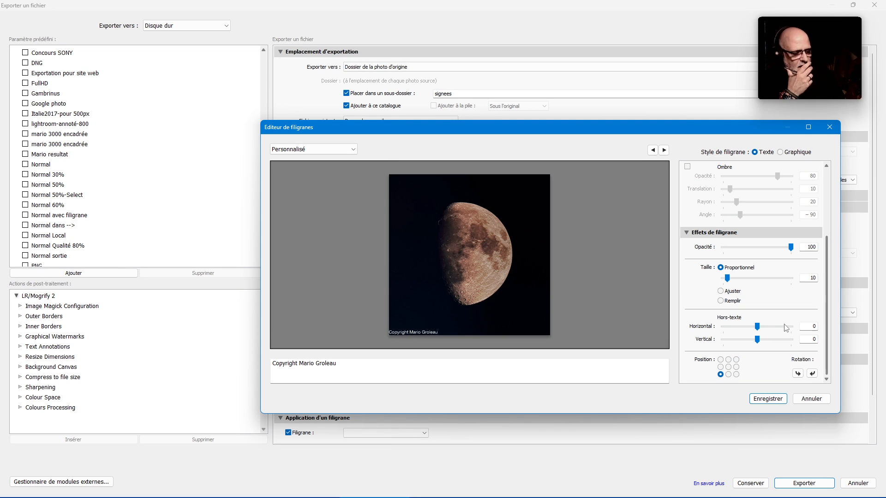
left_click(761, 326)
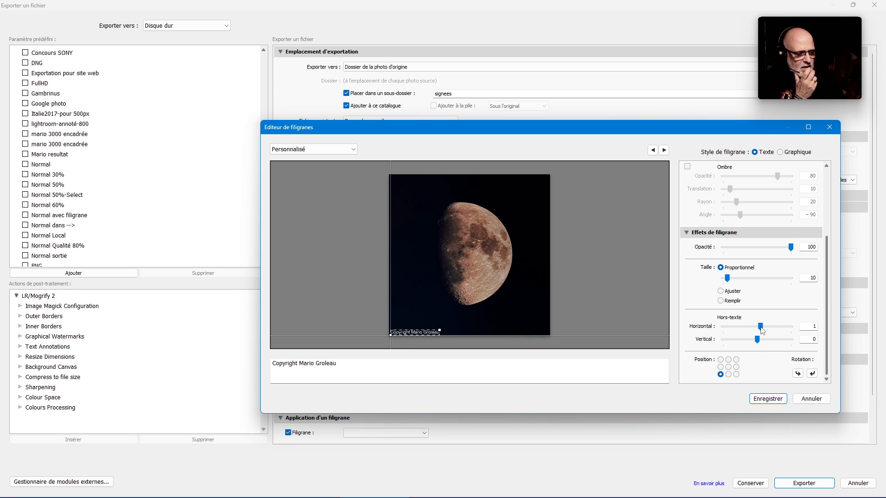
left_click(736, 375)
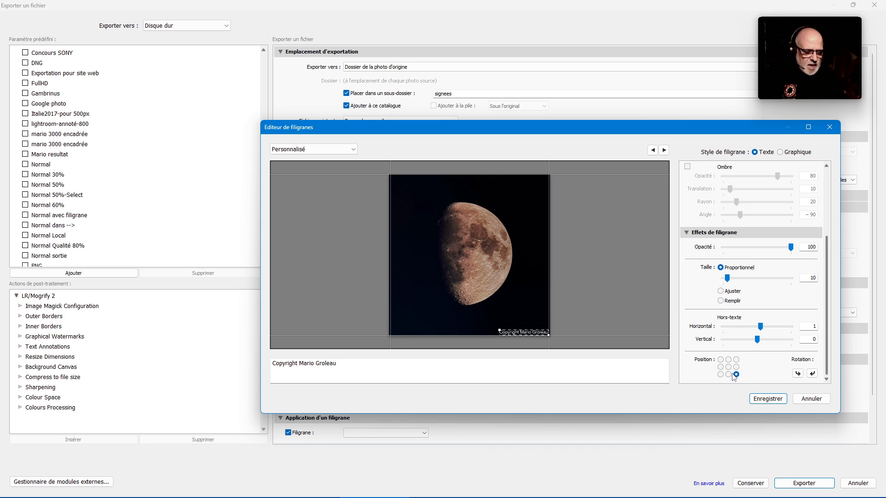
left_click(736, 360)
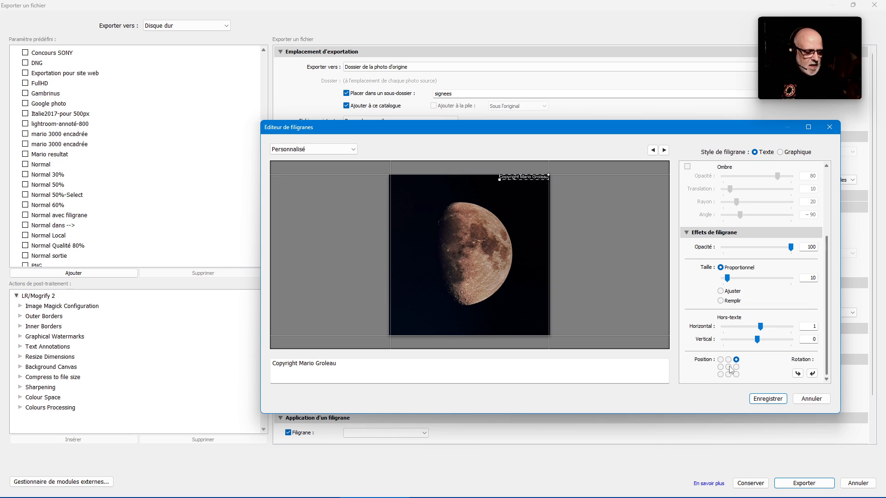
left_click(728, 367)
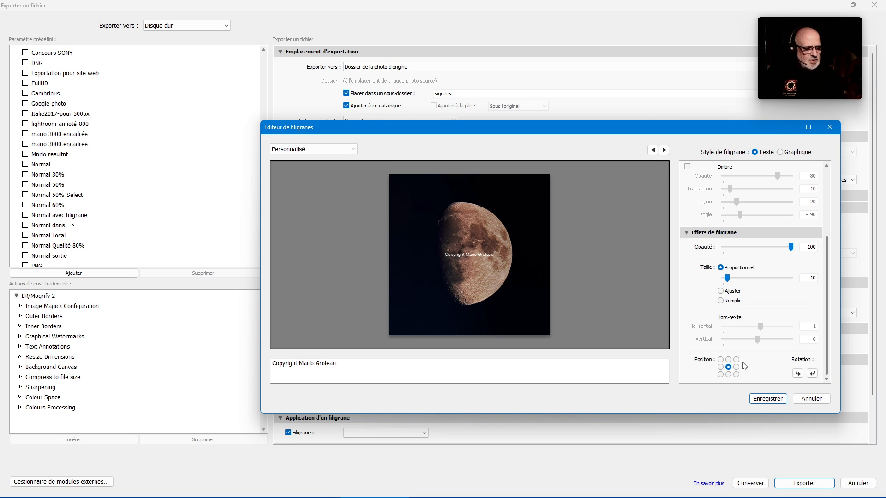
Rotate the watermark 90° counter-clockwise to read upward, and anchor it at the middle of the photo's right edge.
left_click(797, 373)
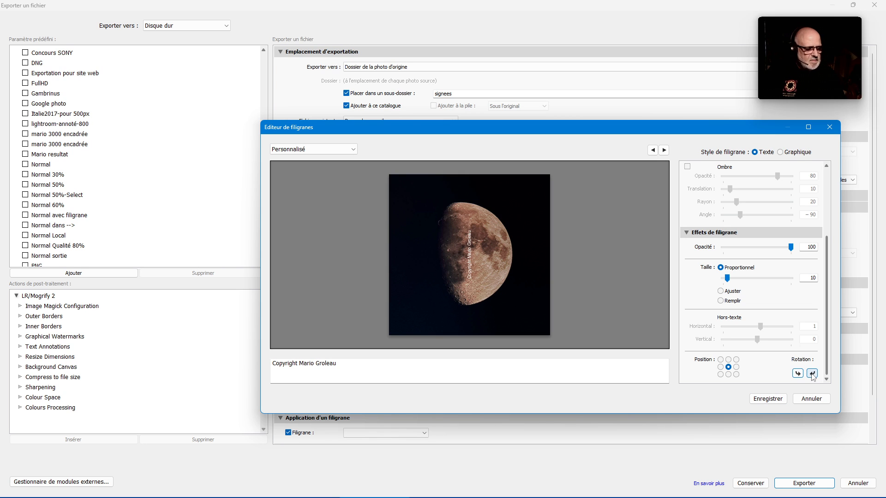
left_click(812, 374)
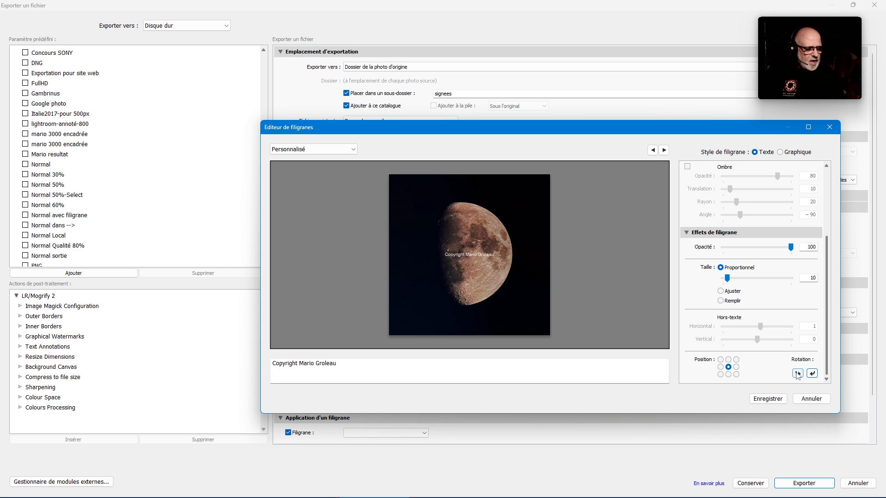
left_click(798, 373)
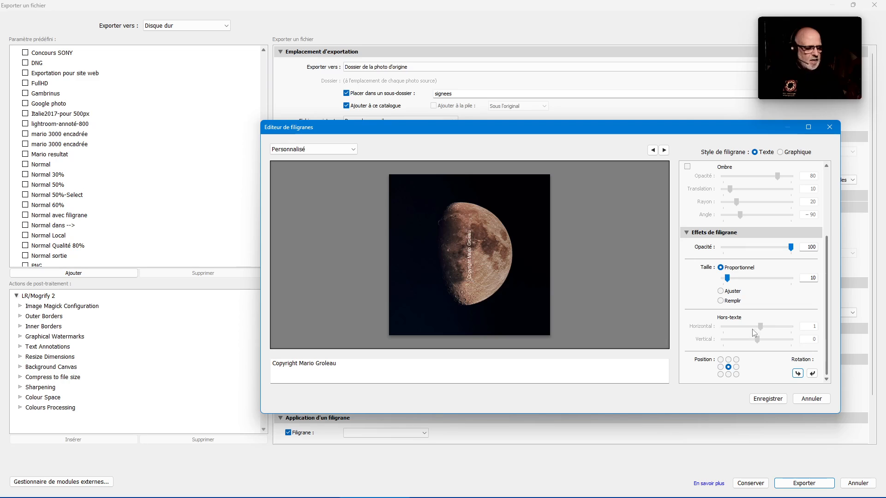
left_click(736, 367)
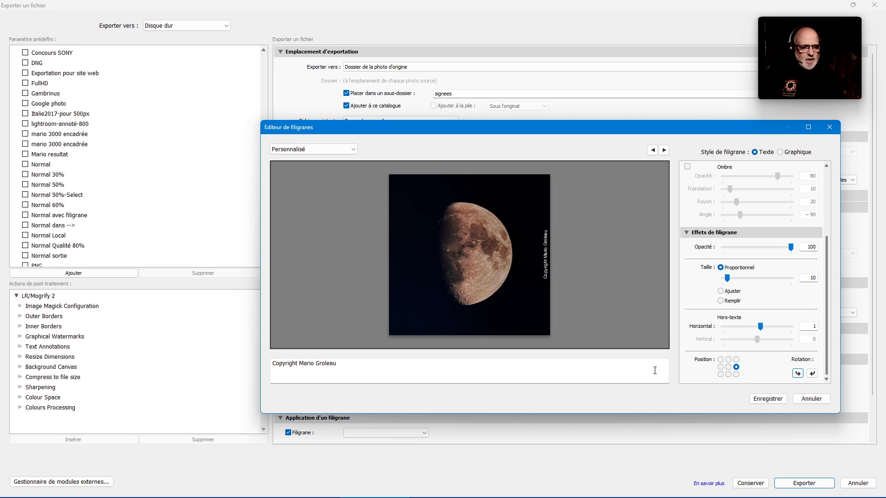
Rotate the vertical watermark on the photo's right edge so that it reads from top to bottom.
mouse_move(535, 252)
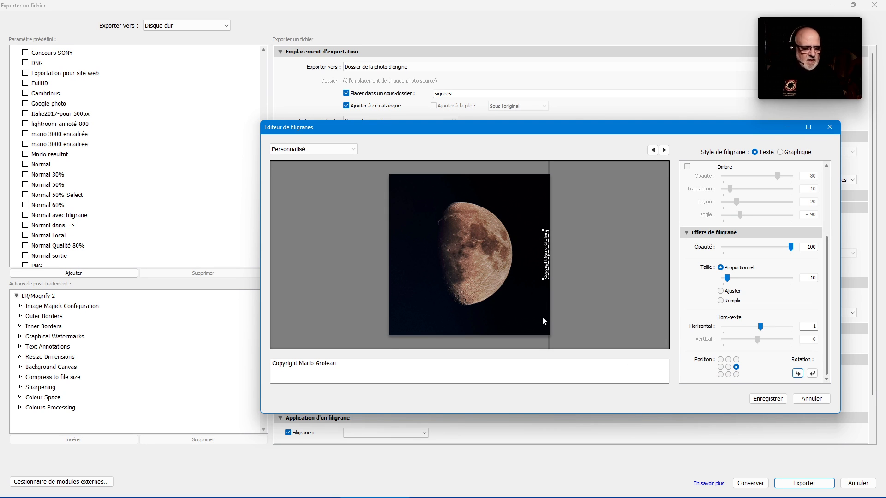
left_click(812, 374)
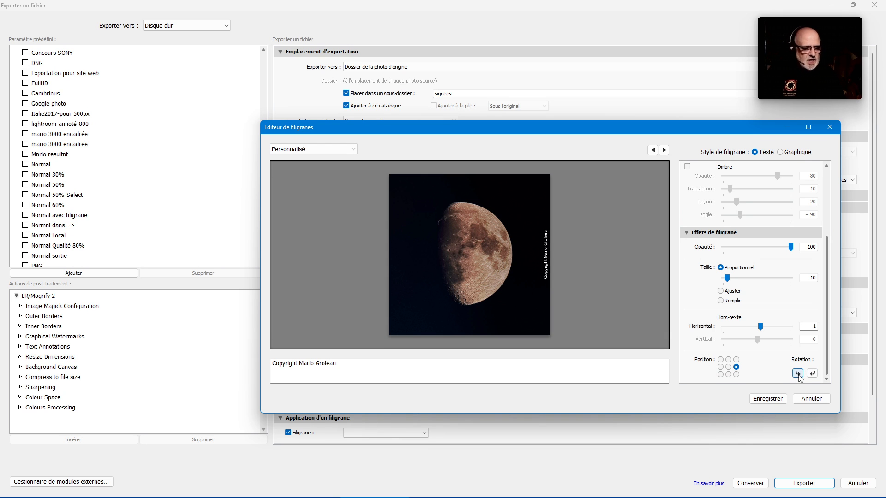
left_click(797, 374)
left_click(798, 373)
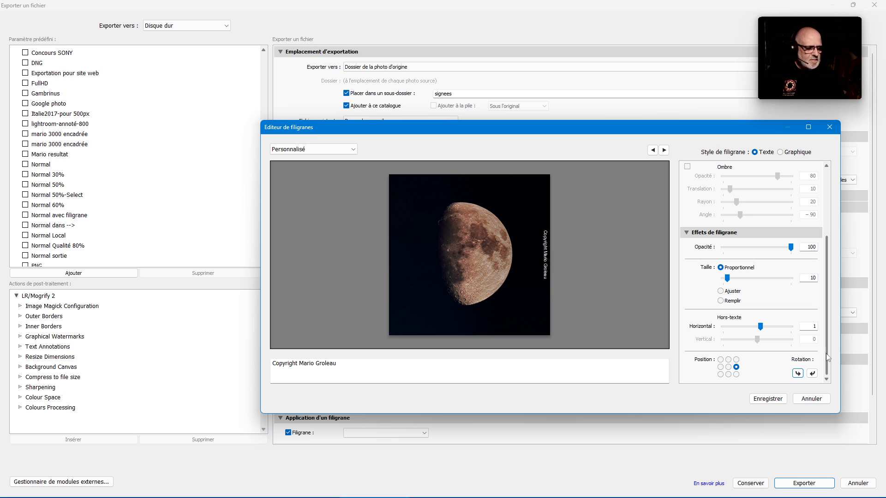
Try a golden yellow for the watermark text, and set its colour to pure yellow with red 255, green 255 and blue 0.
left_click_drag(828, 356, 832, 301)
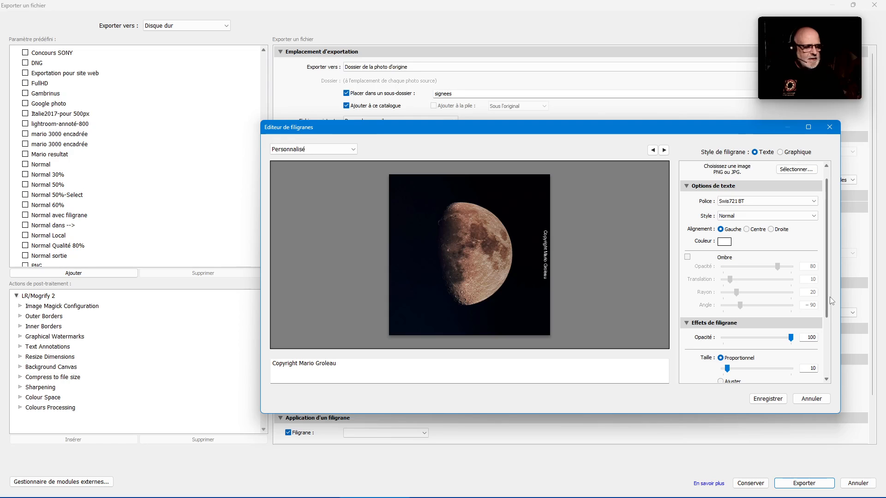
left_click(725, 242)
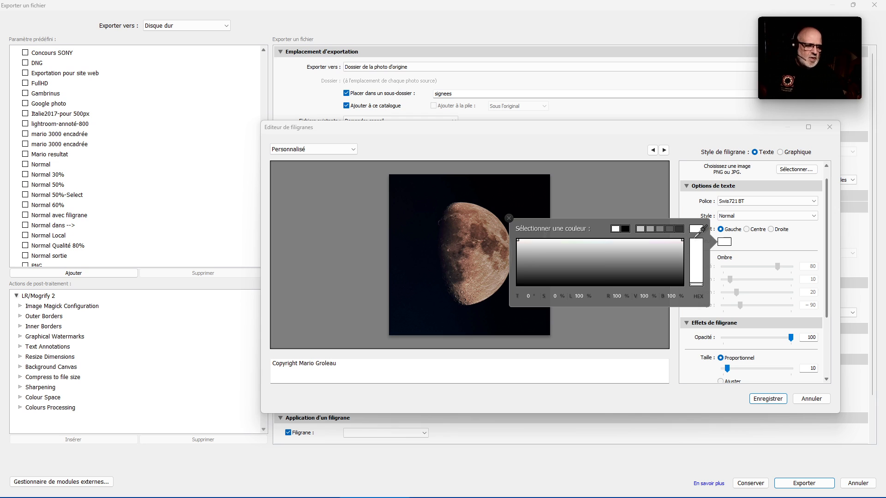
left_click(696, 241)
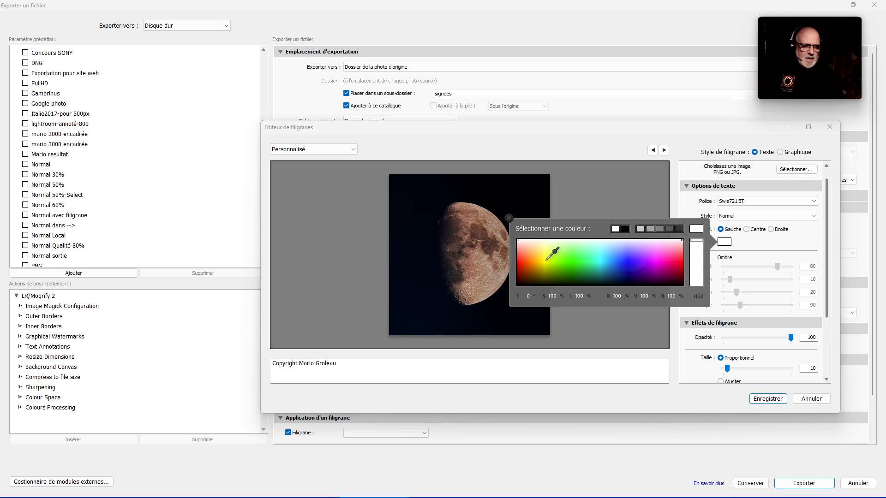
left_click(545, 260)
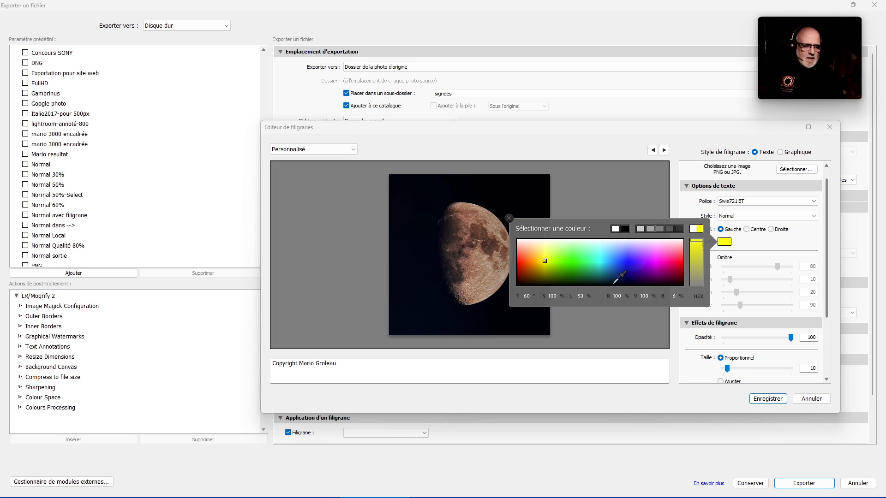
left_click(547, 248)
mouse_move(547, 249)
left_mouse_down()
mouse_move(547, 258)
mouse_move(521, 255)
mouse_move(535, 248)
mouse_move(543, 264)
mouse_move(540, 256)
left_mouse_up()
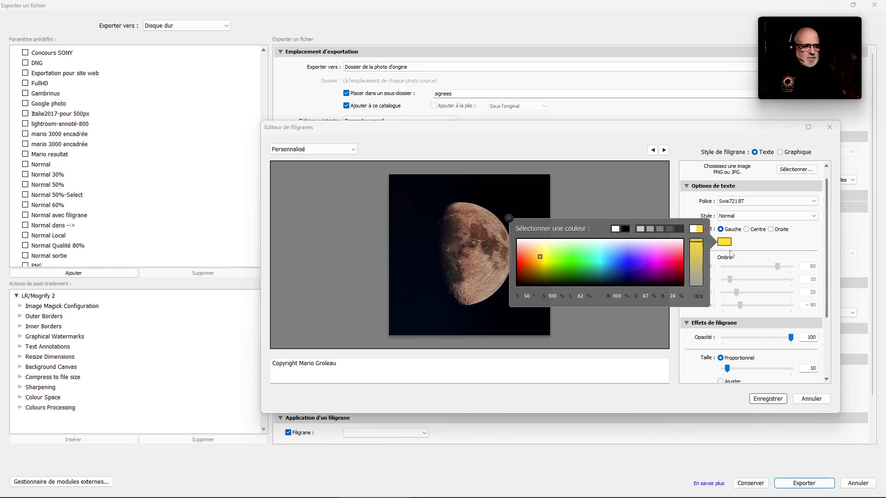
left_click(700, 229)
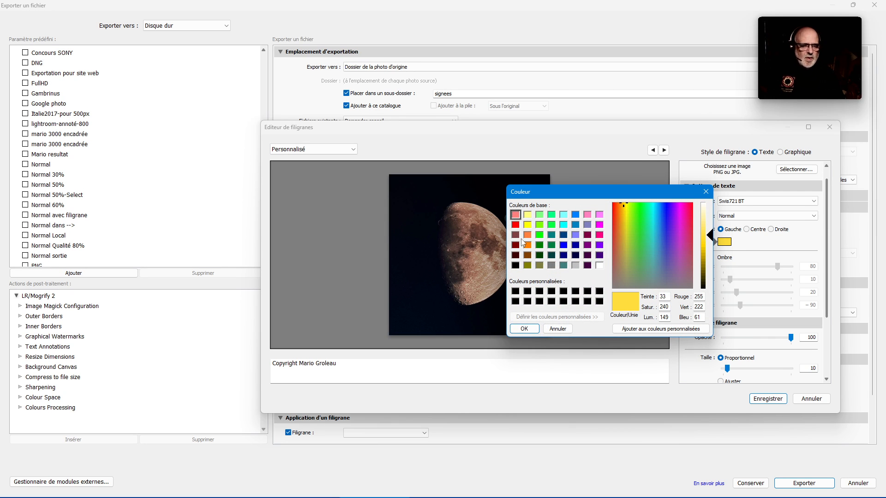
left_click(528, 225)
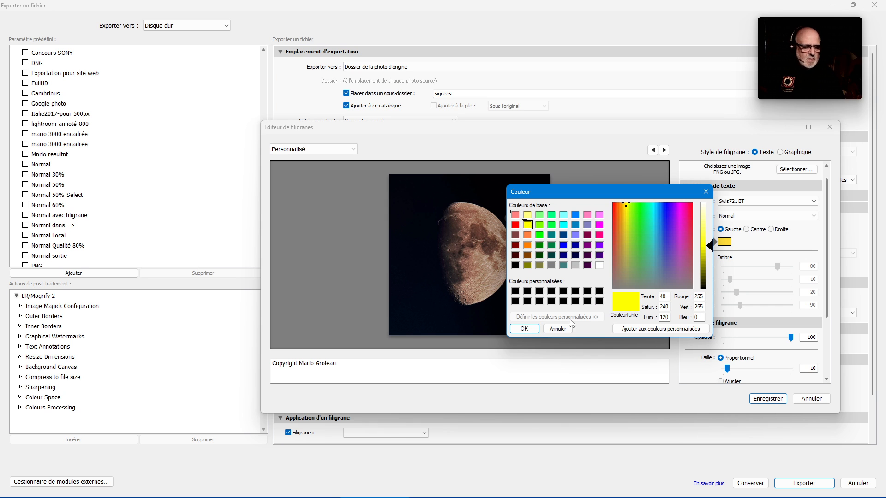
left_click(524, 329)
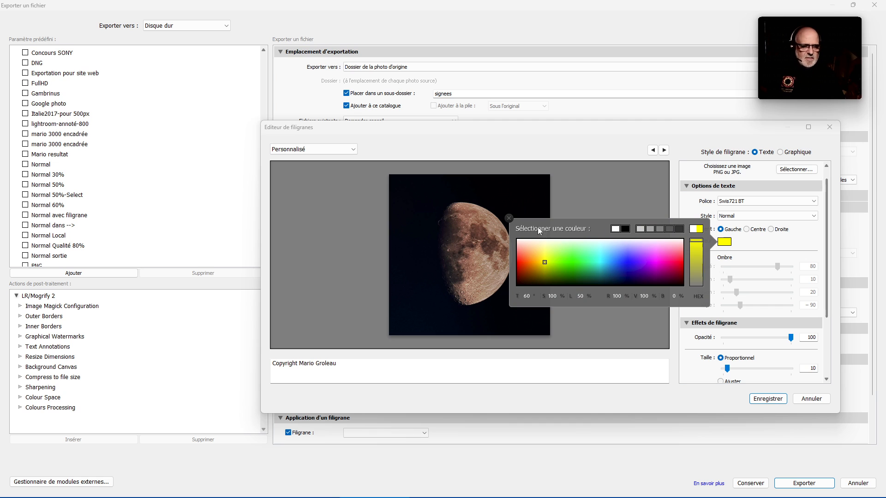
left_click(509, 219)
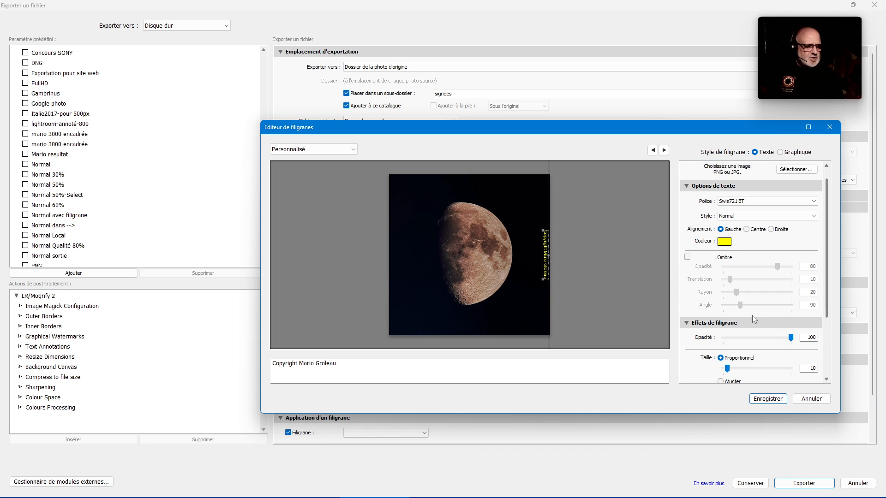
Save the watermark as a new preset named Copyright followed by the photographer's full name.
left_click_drag(827, 312, 836, 387)
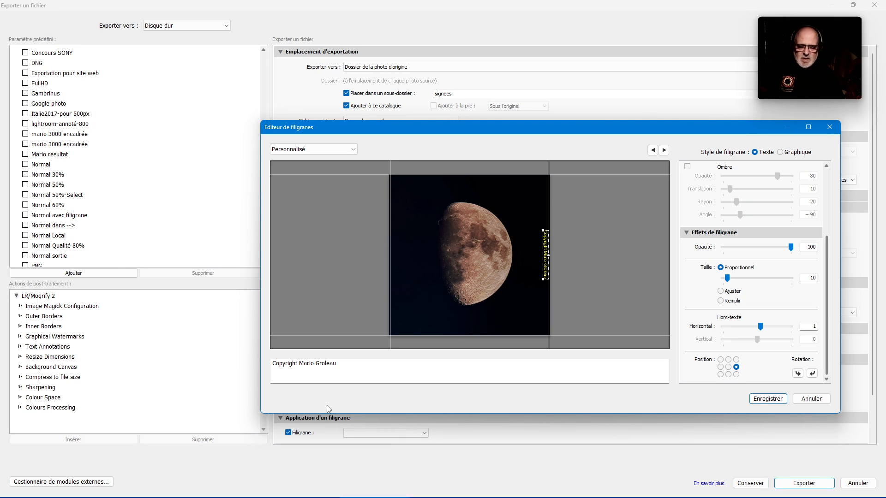
left_click(768, 400)
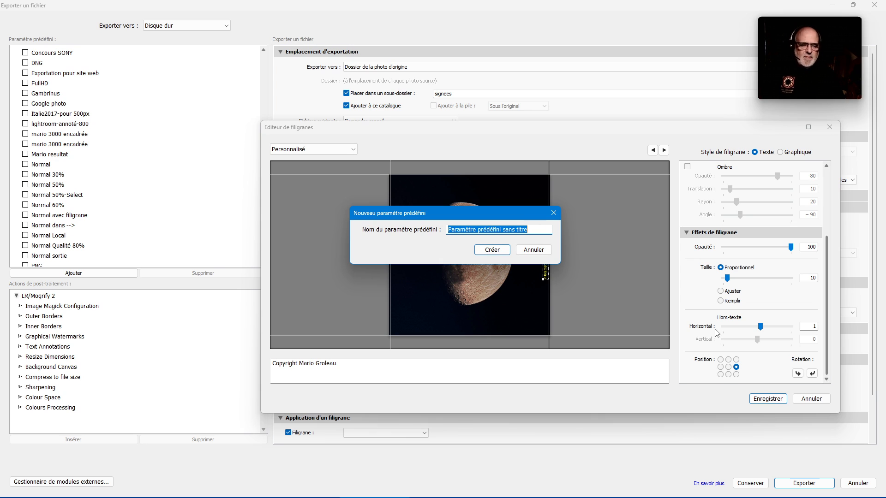
type("C")
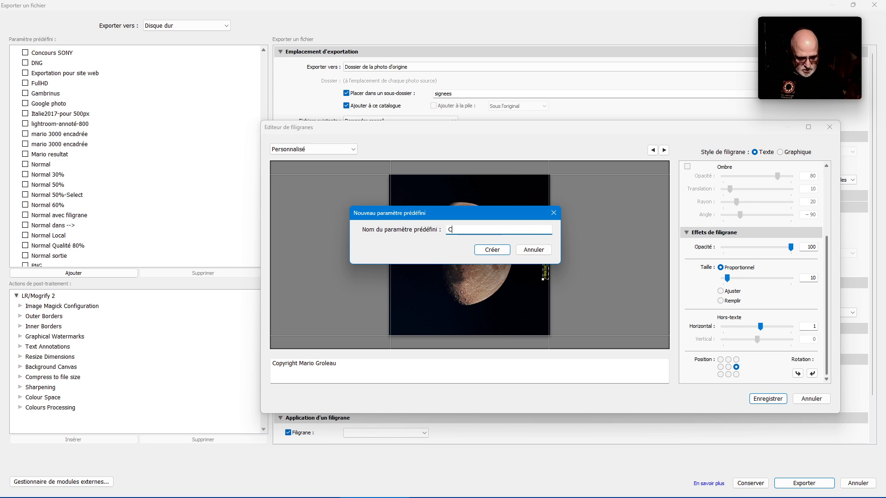
type("opy")
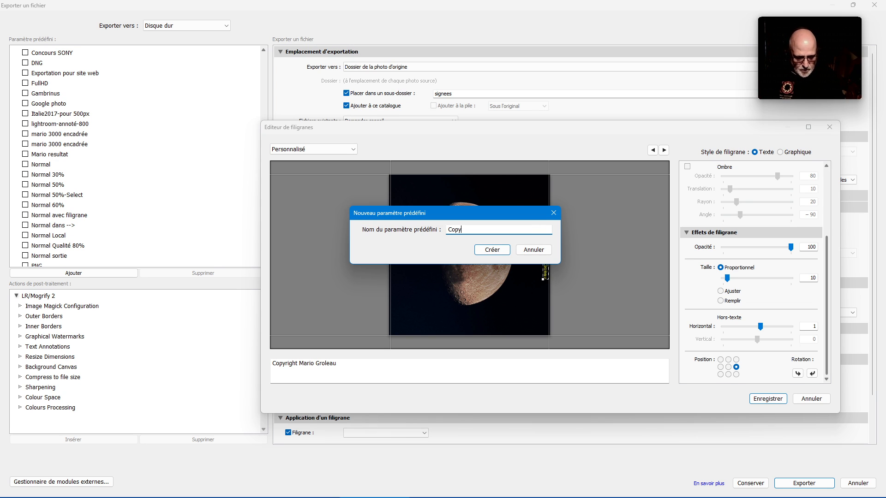
type("r")
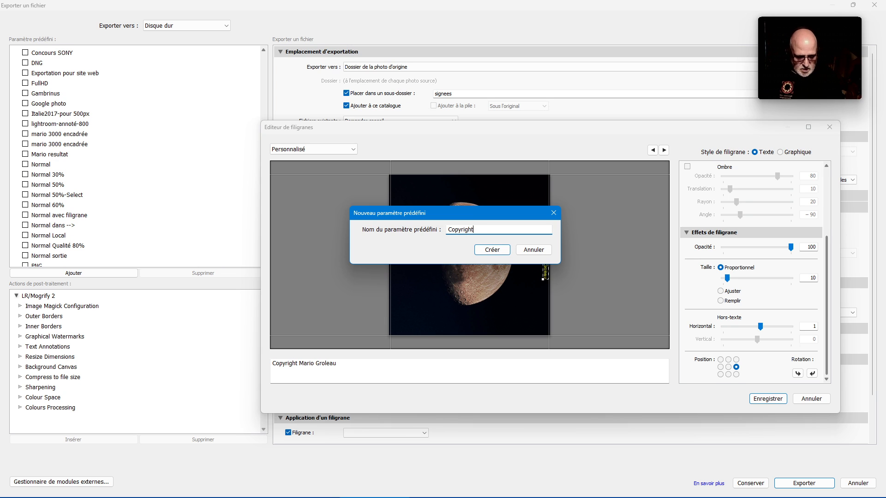
type("ight Mario Groleau")
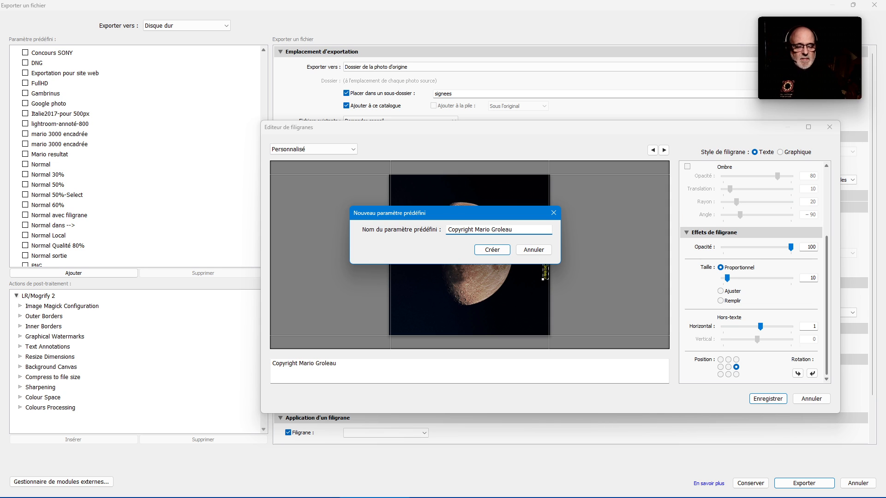
left_click(491, 252)
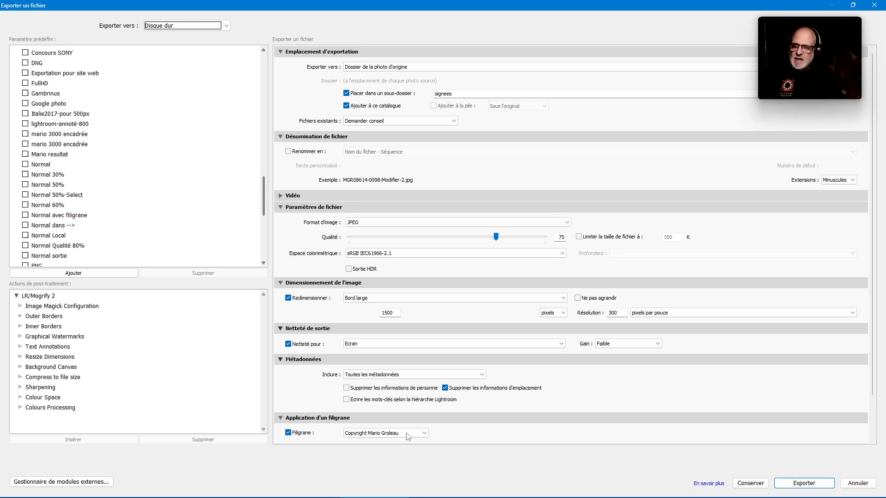
Reopen the saved copyright watermark for editing and change its text colour to black.
left_click(424, 435)
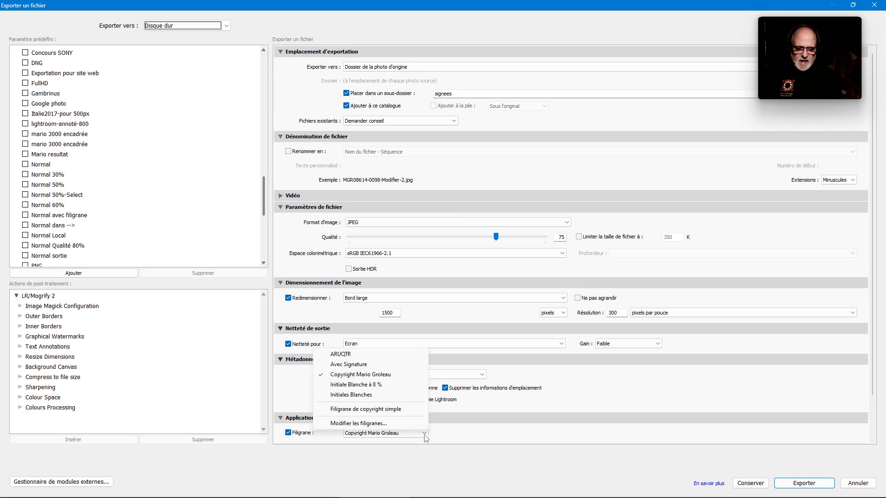
left_click(364, 424)
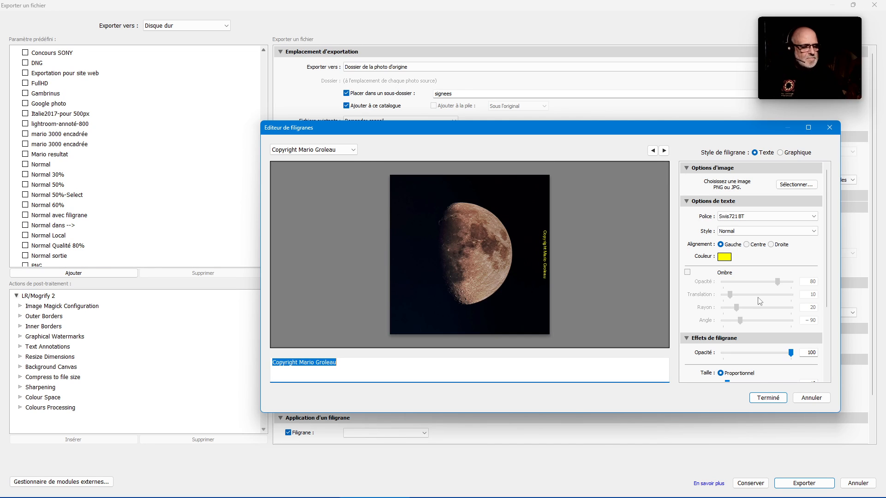
left_click(725, 261)
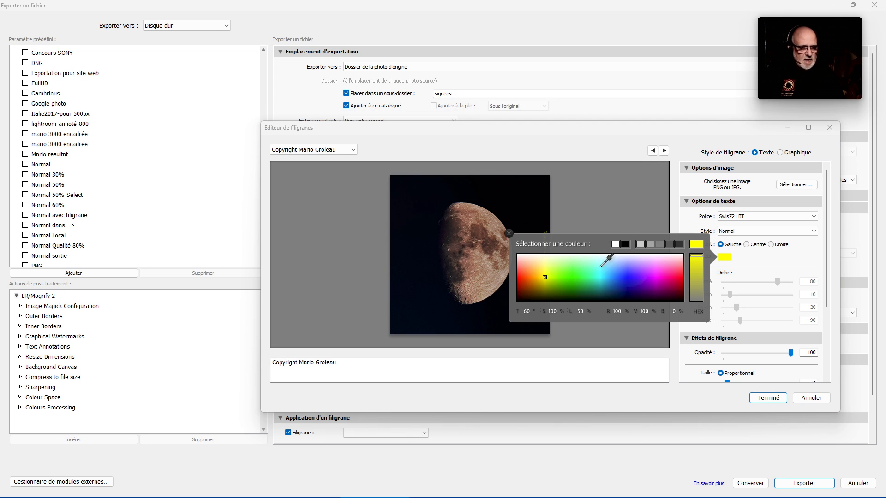
left_click(625, 245)
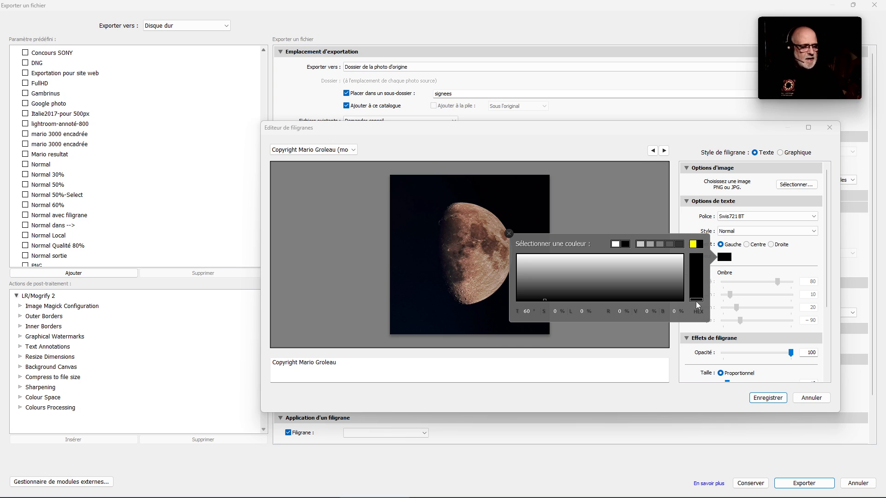
left_click(510, 233)
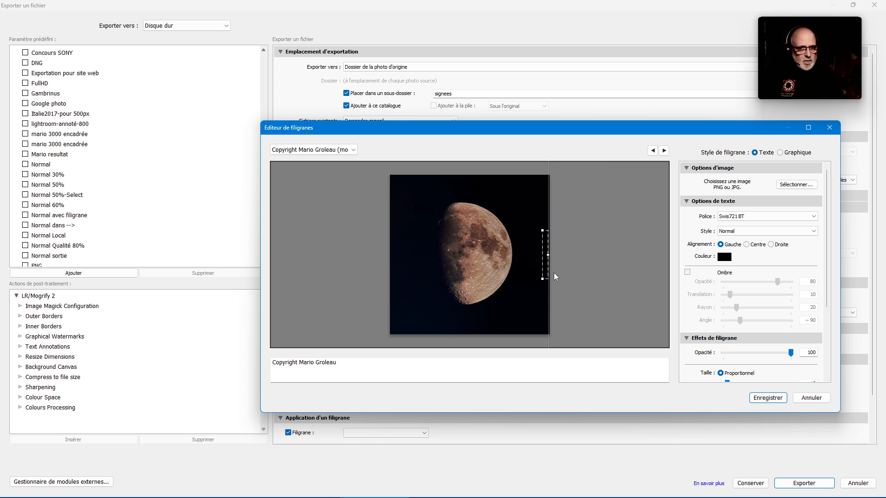
Save the black watermark as a new preset named Copyright, the photographer's first name and "fond clair".
left_click(353, 150)
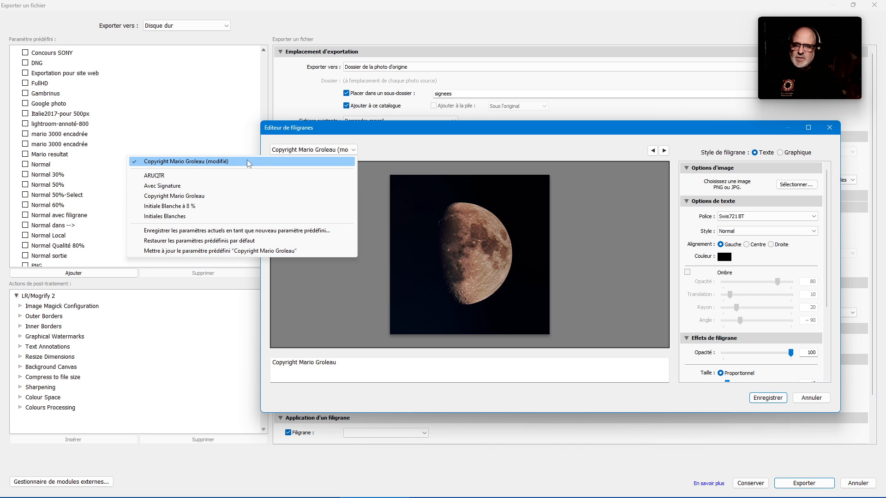
left_click(409, 155)
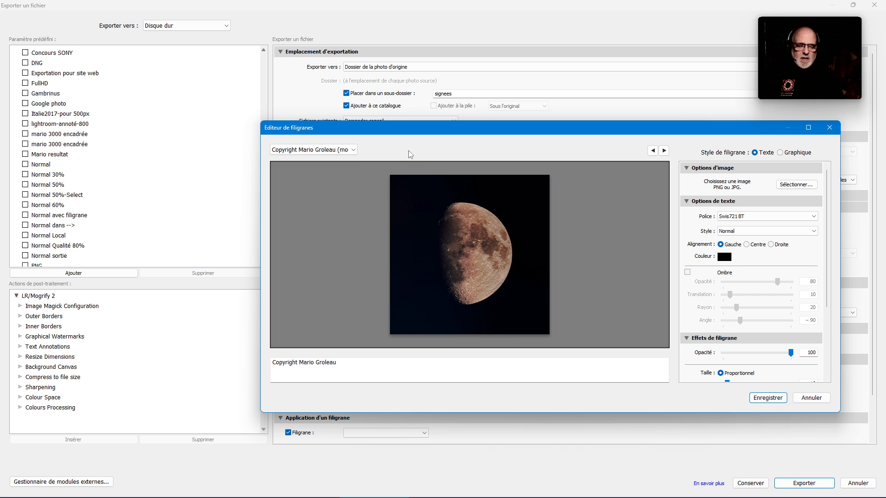
left_click(768, 398)
left_click(539, 229)
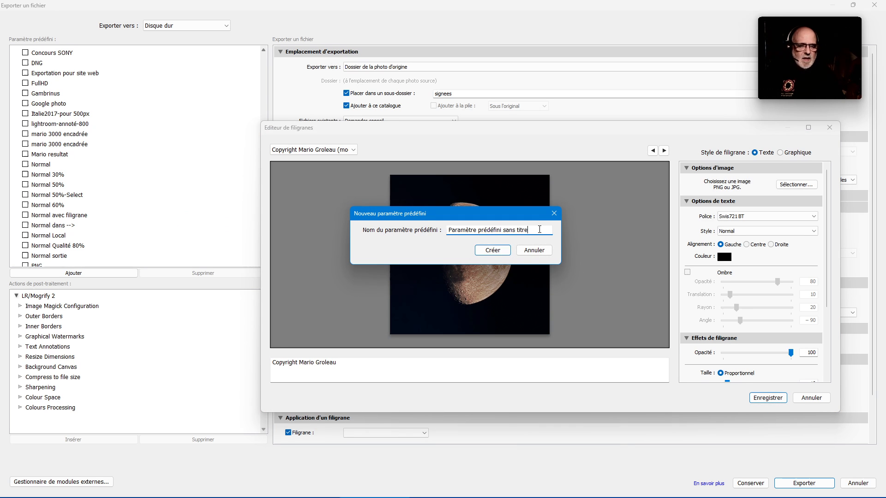
key("ctrl+a")
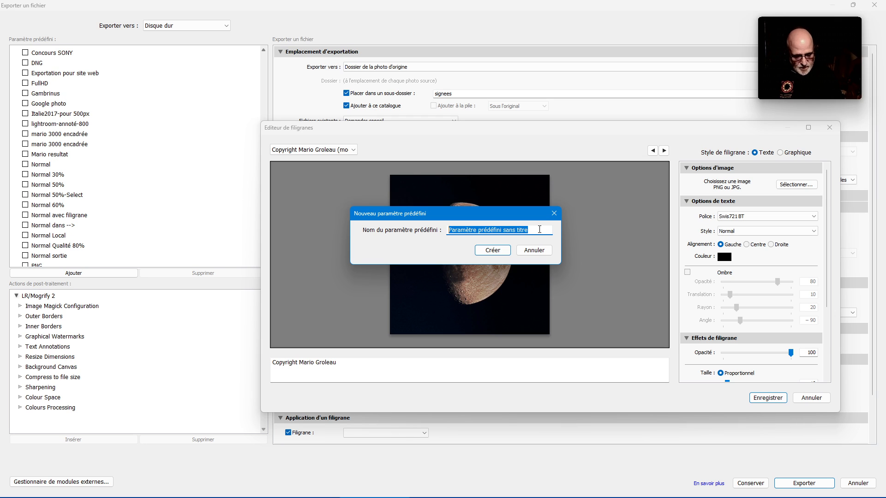
type("Copyright")
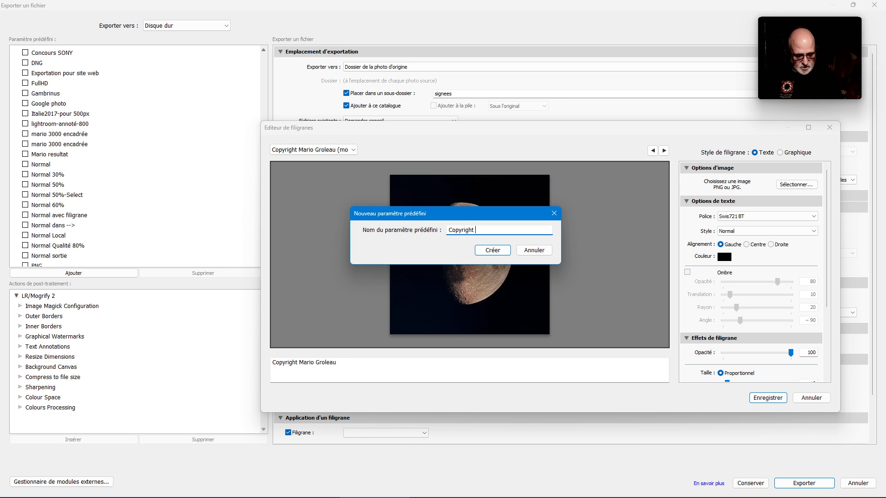
type("Mario fond clair")
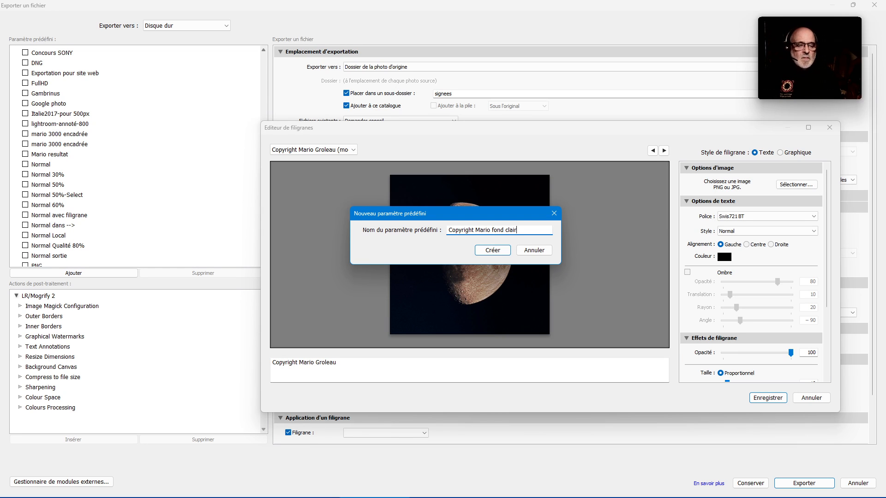
key("Return")
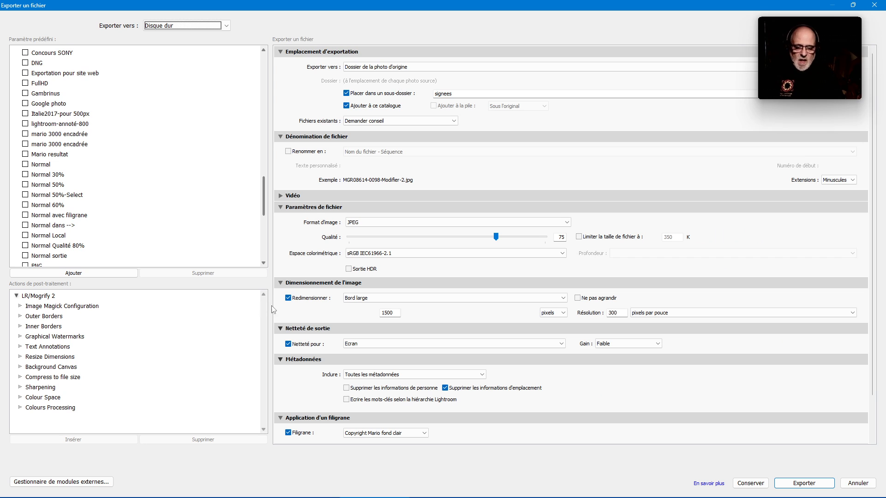
Switch the export back to the yellow Copyright watermark with the photographer's full name, and export the moon photo.
left_click(400, 434)
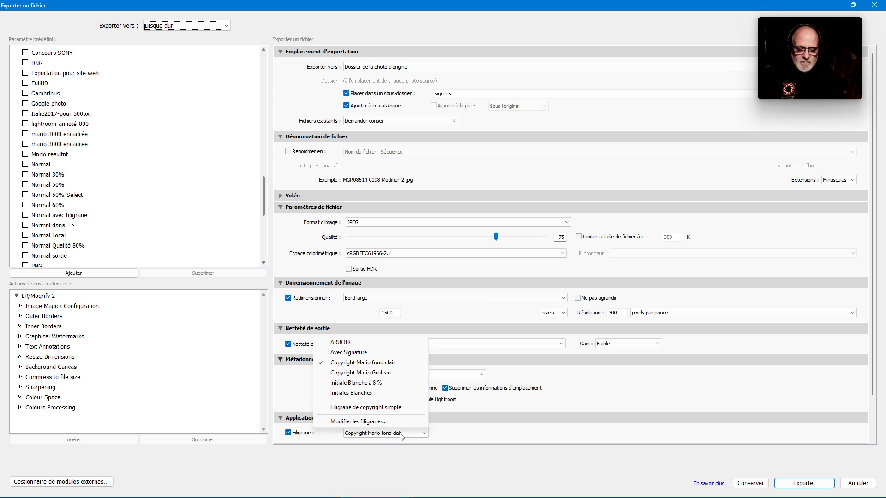
left_click(383, 373)
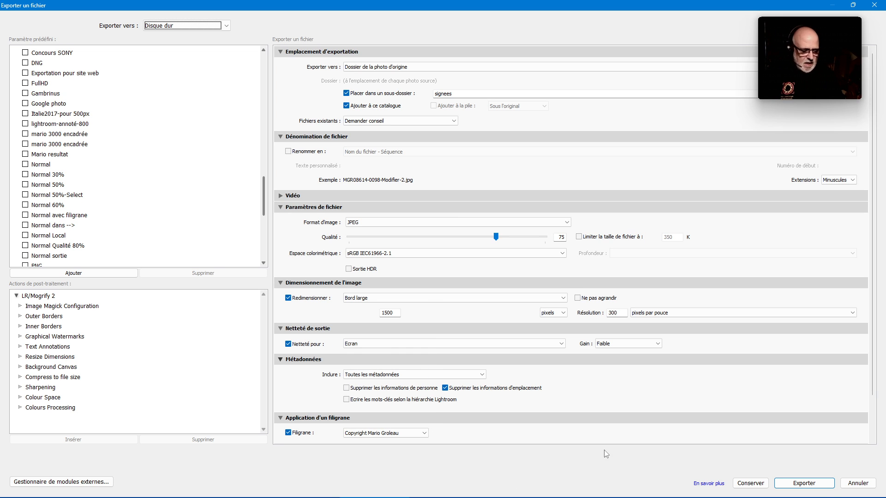
left_click(816, 486)
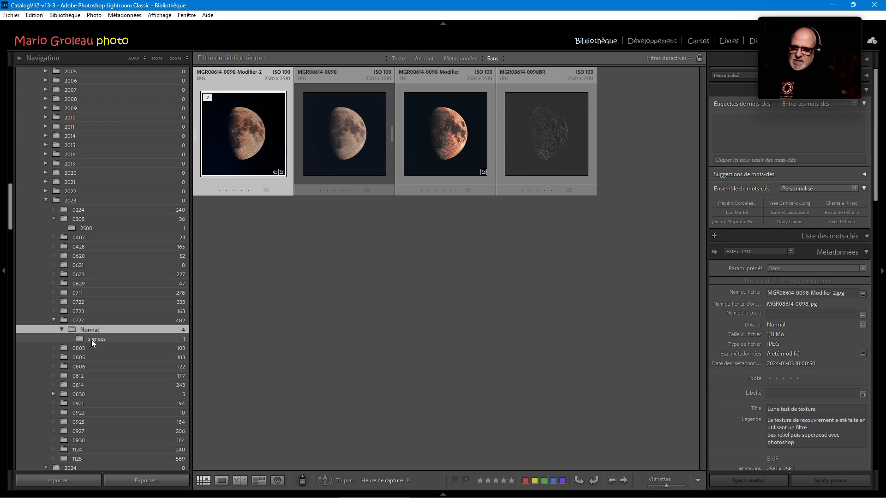
Open the exported moon photo in the signees subfolder at full view and examine its watermark and metadata.
left_click(95, 340)
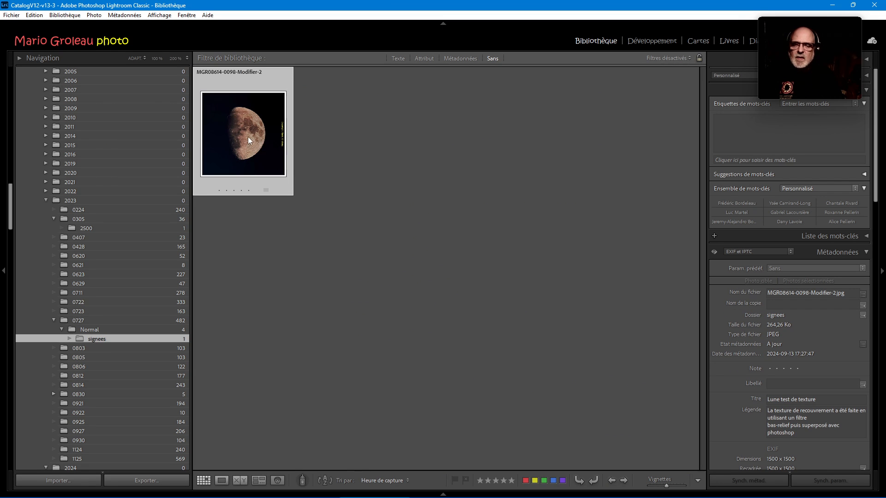
double_click(246, 134)
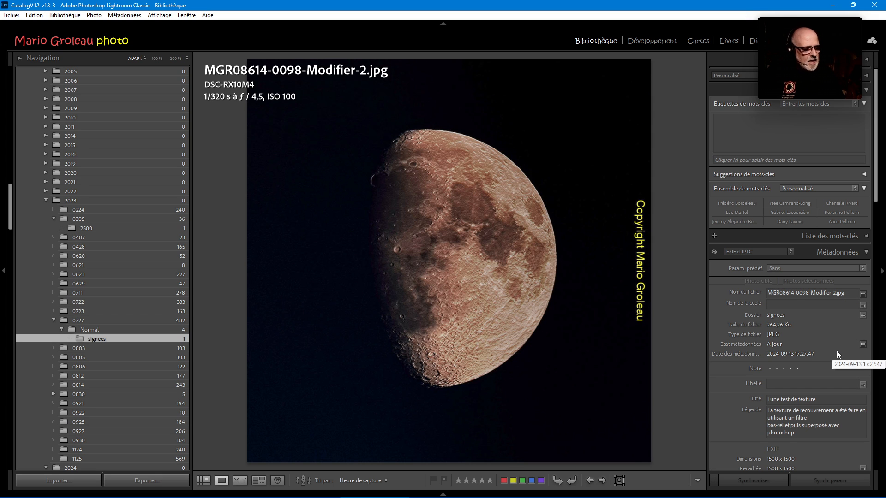
scroll(832, 344, "down", 2)
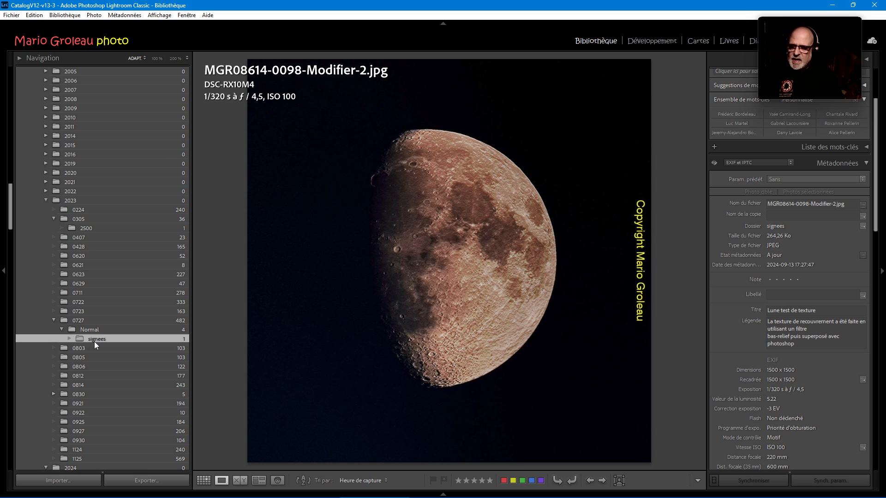
Look through the photos in the 0803, Instagram and 0-FACEBOOK folders.
left_click(82, 348)
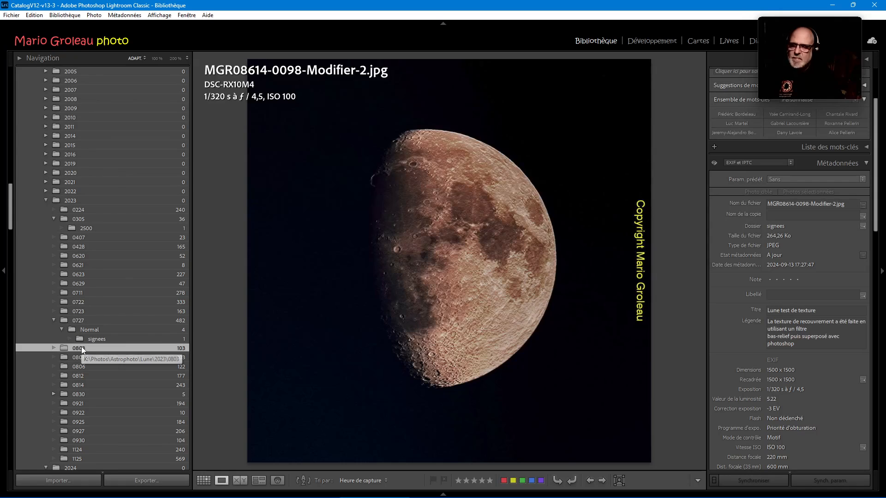
left_click(204, 480)
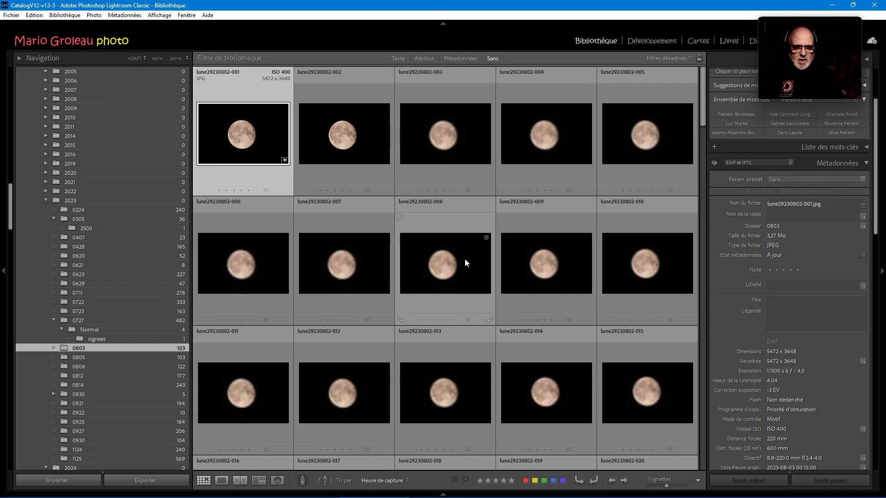
scroll(464, 259, "down", 10)
scroll(464, 260, "up", 3)
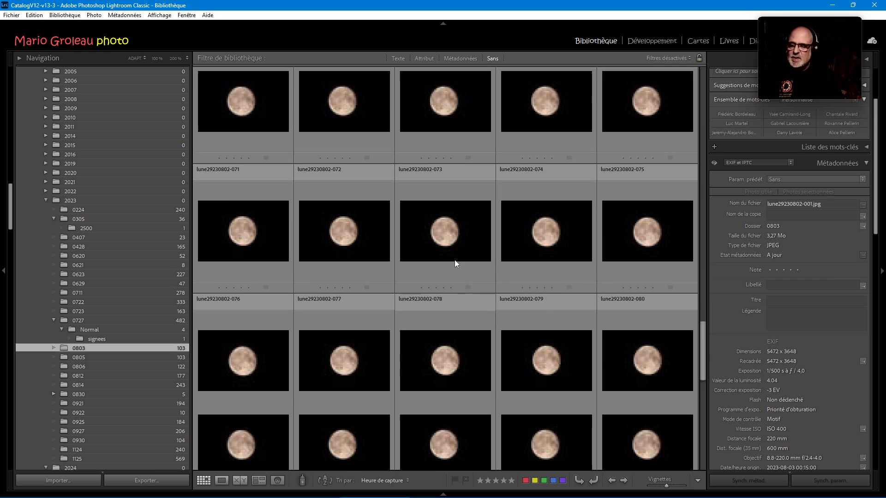
left_click(46, 201)
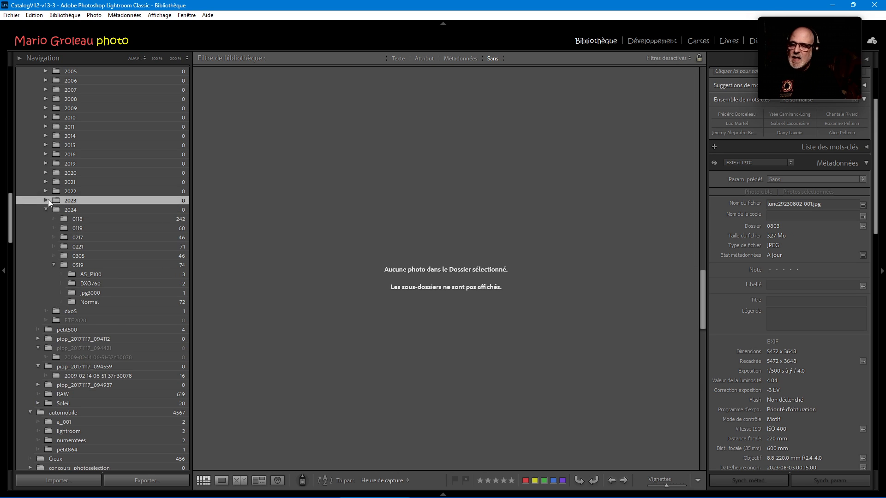
scroll(89, 177, "up", 5)
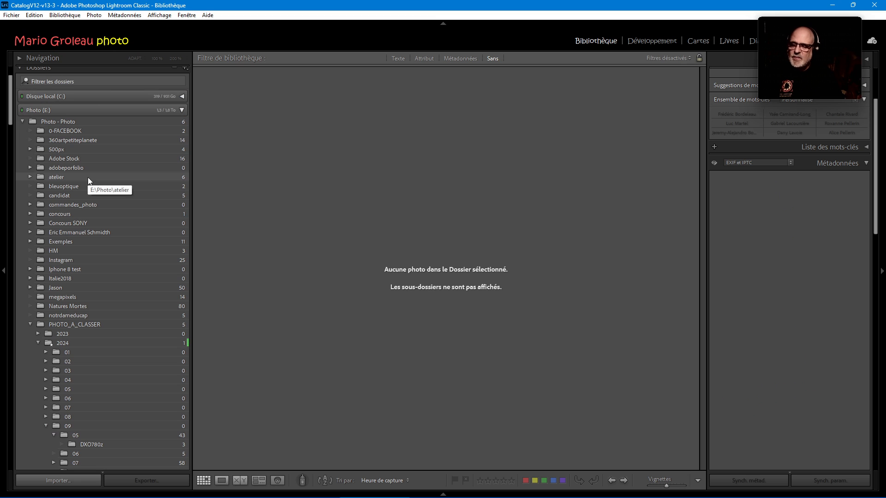
left_click(54, 259)
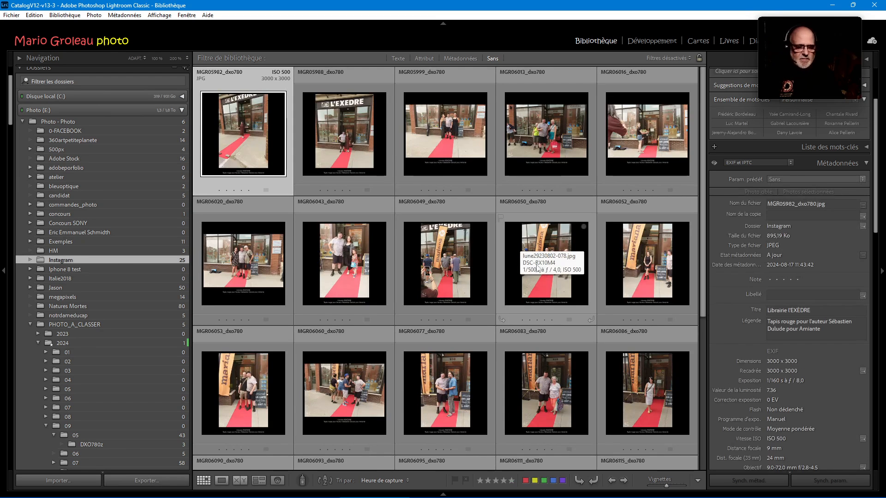
scroll(537, 267, "down", 5)
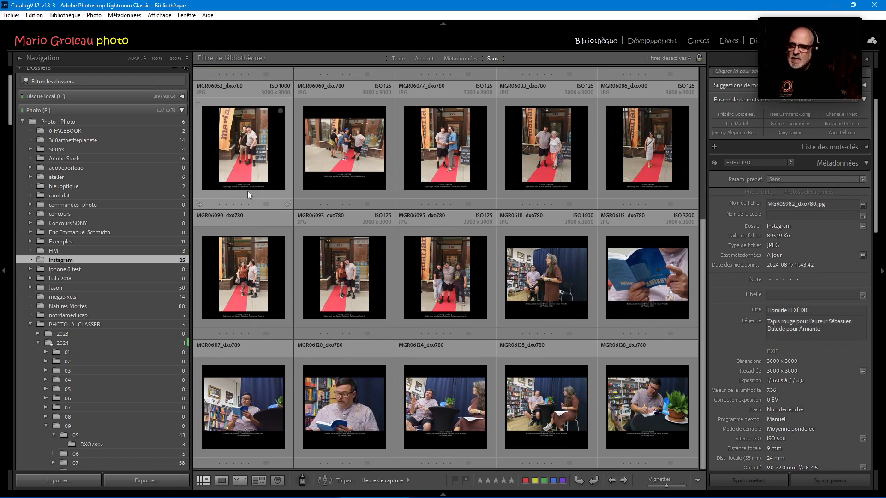
left_click(65, 131)
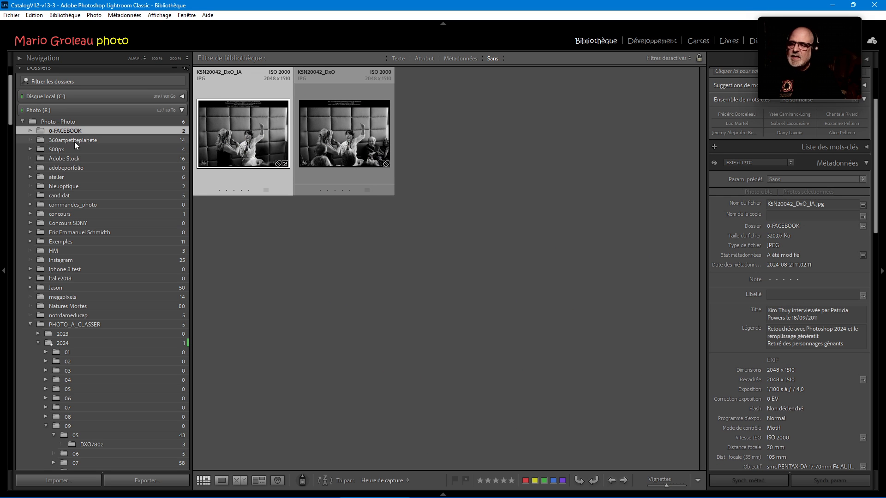
Select the NewYork-Panorama2_tonemapped photo in the 360artpetiteplanete folder and open its export settings.
left_click(74, 142)
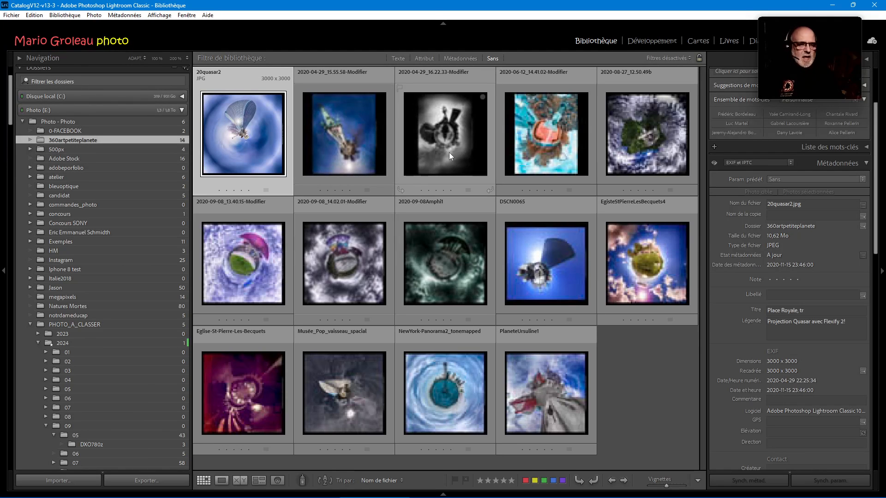
left_click(429, 384)
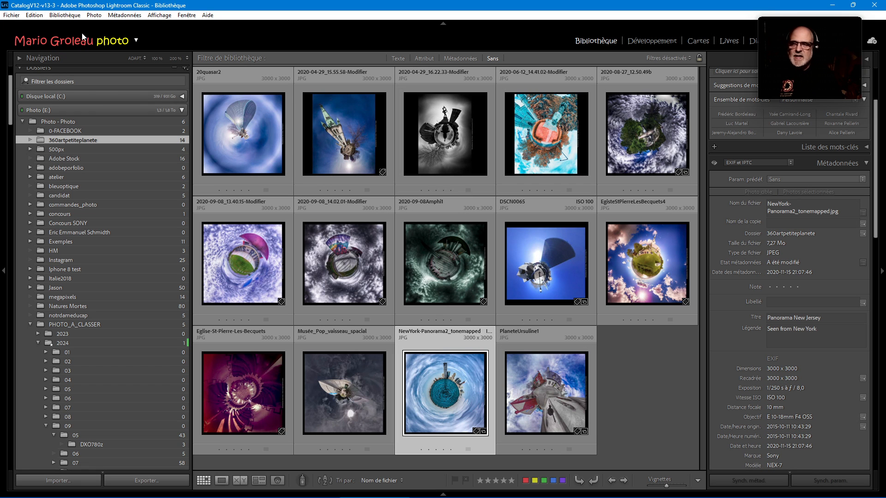
left_click(12, 15)
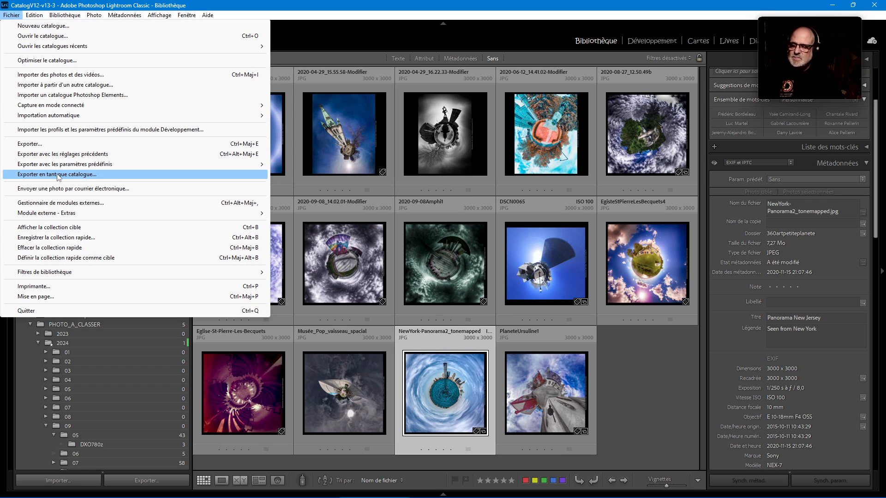
left_click(29, 146)
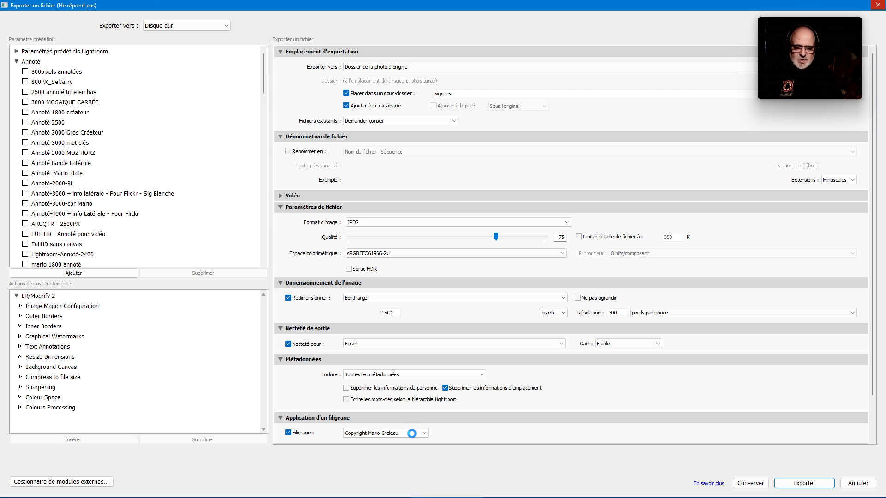
Apply the "fond clair" copyright watermark preset to the panorama's export.
scroll(418, 439, "down", 3)
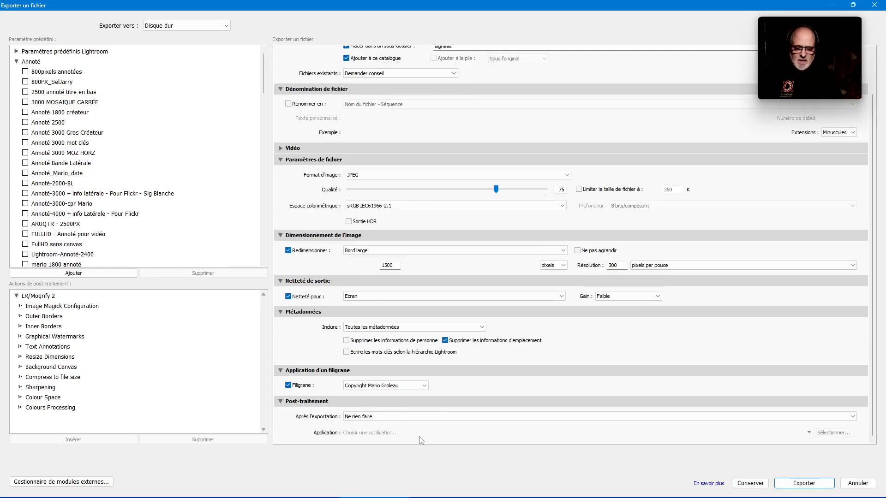
left_click(426, 389)
left_click(383, 422)
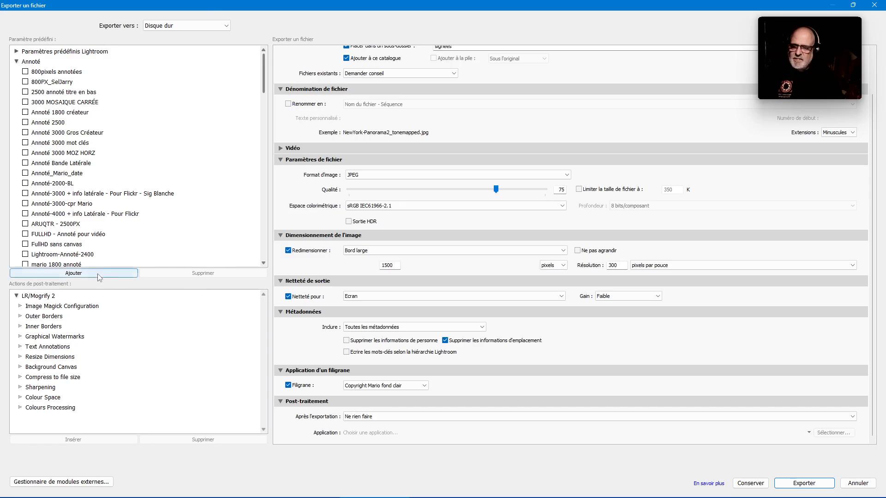
Save the export settings as a user preset named "Copyright", the photographer's first name and "Fond clair".
left_click(120, 273)
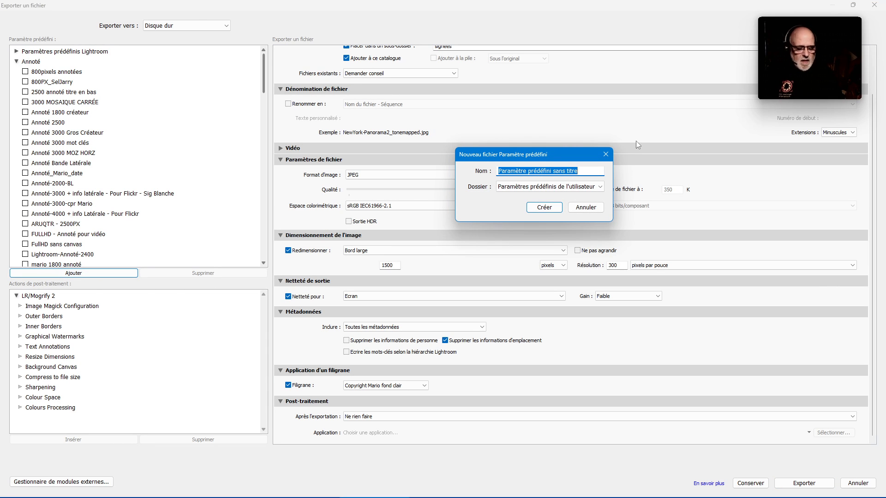
type("C")
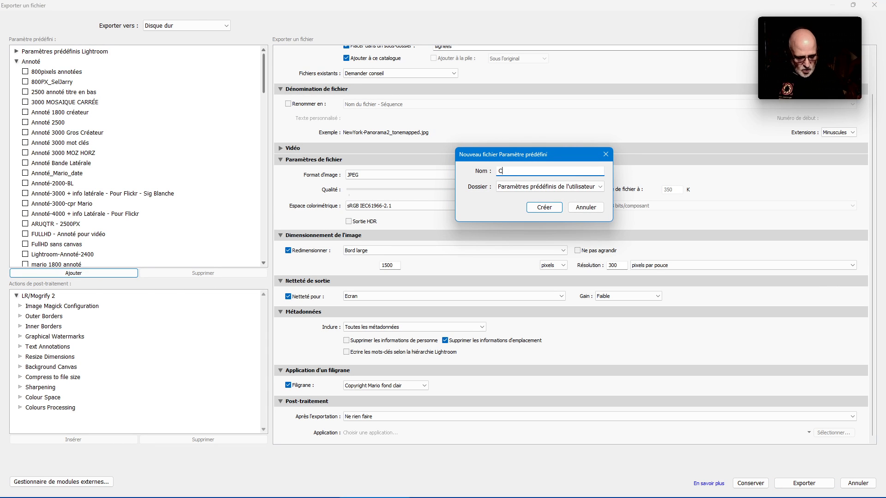
type("opyr")
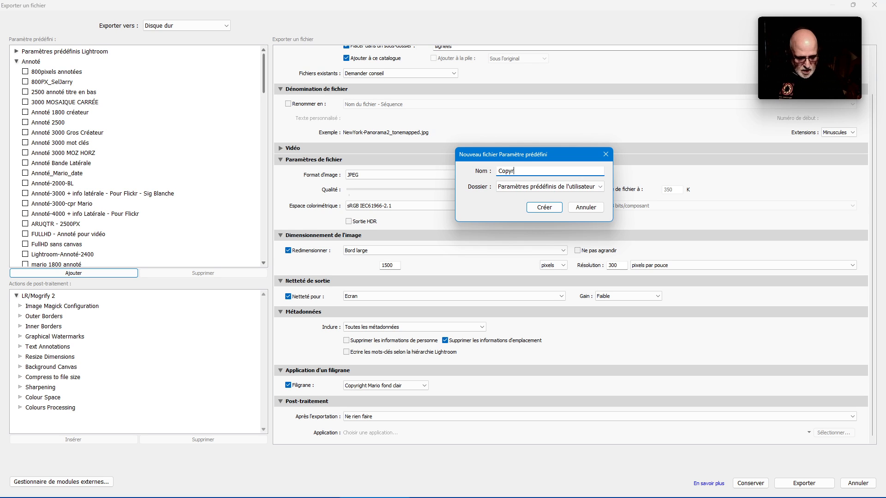
type("ight M")
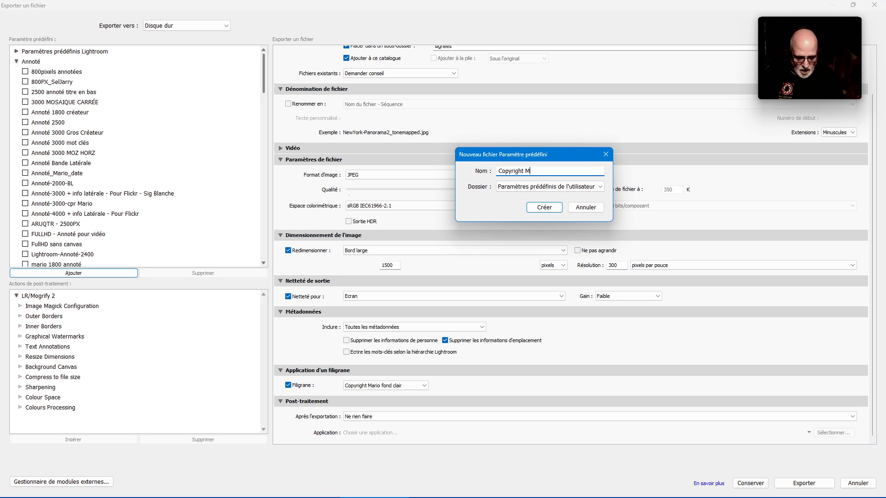
type("ario")
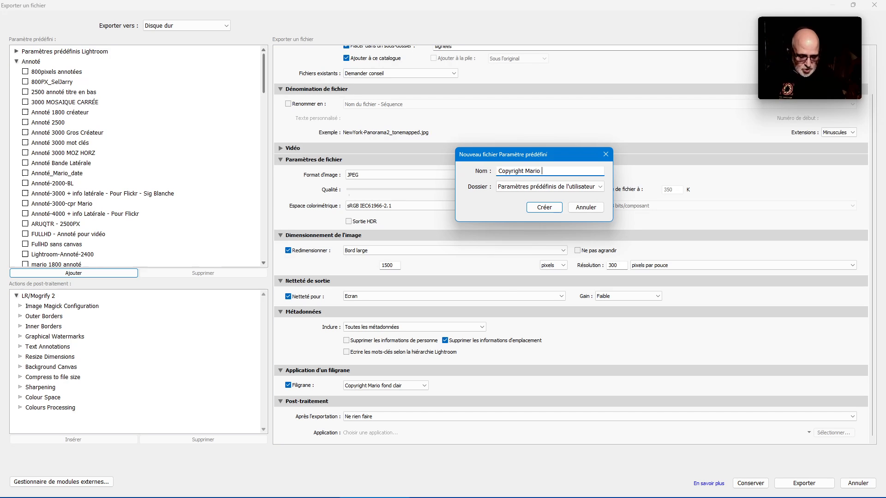
type(" Fon")
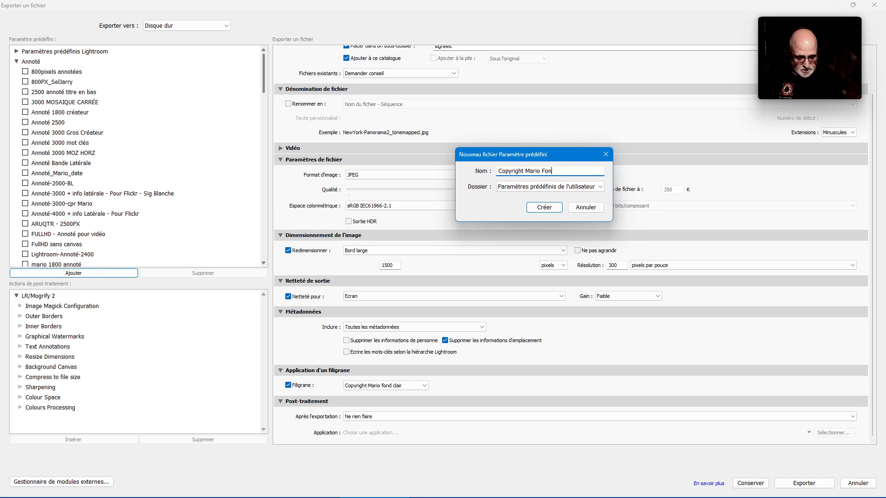
type("d cka")
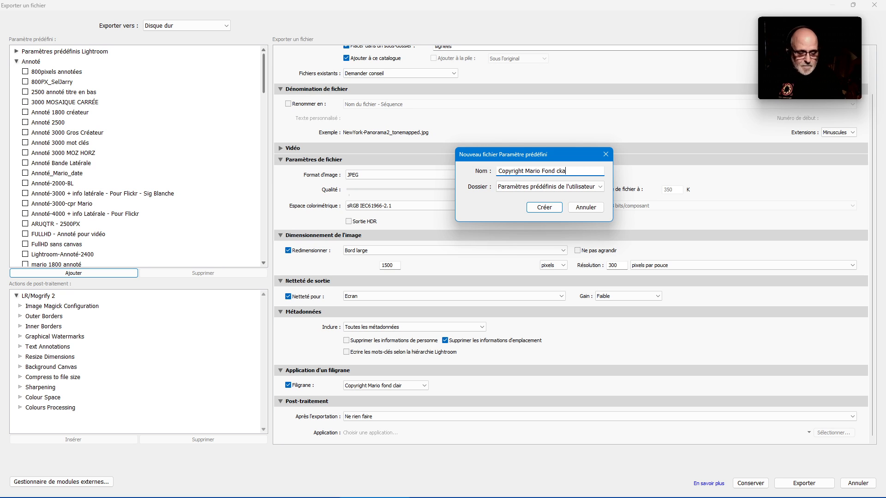
key("BackSpace")
key("BackSpace")
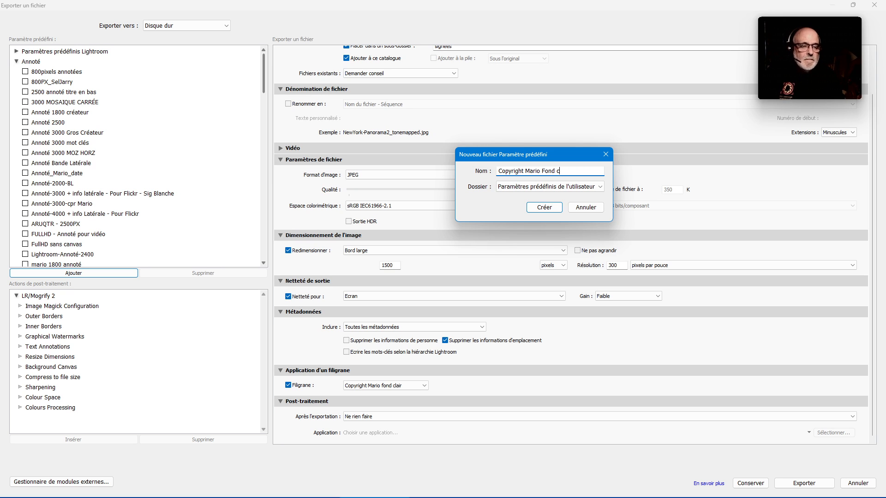
type("lasi")
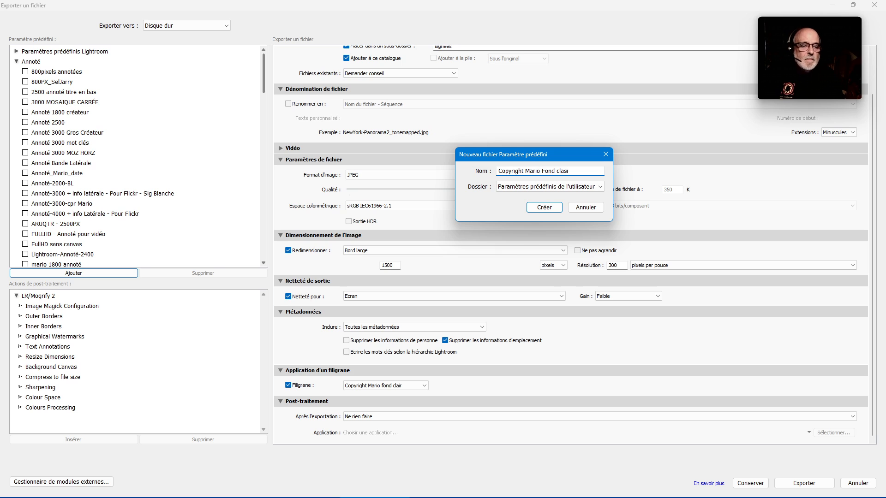
key("BackSpace")
key("BackSpace")
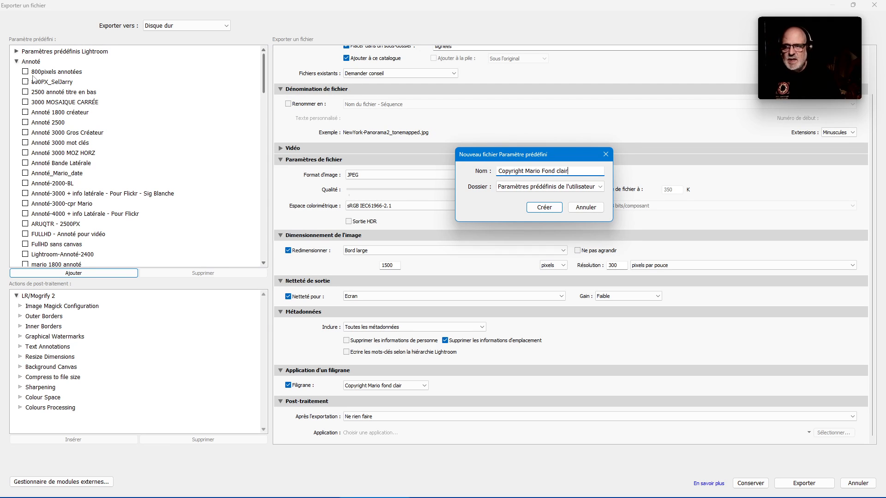
left_click(545, 207)
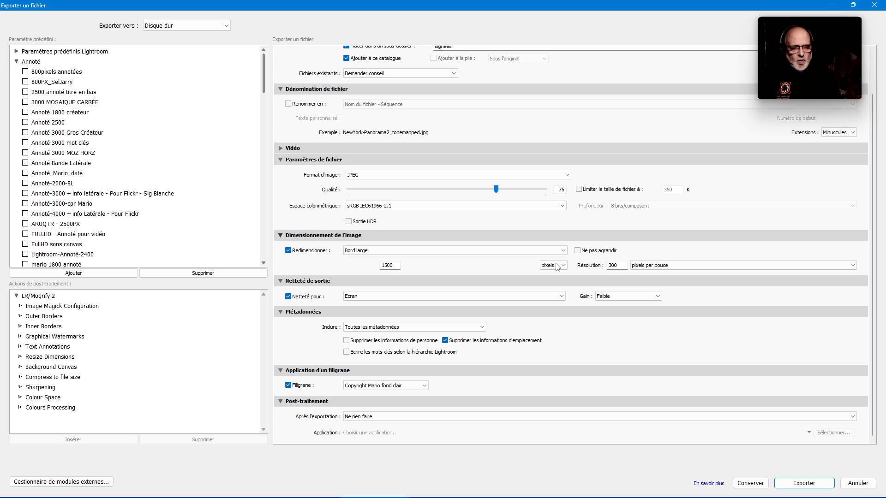
Export the New York panorama and inspect the watermark on its copy in 360artpetiteplanete's signees subfolder.
left_click(807, 487)
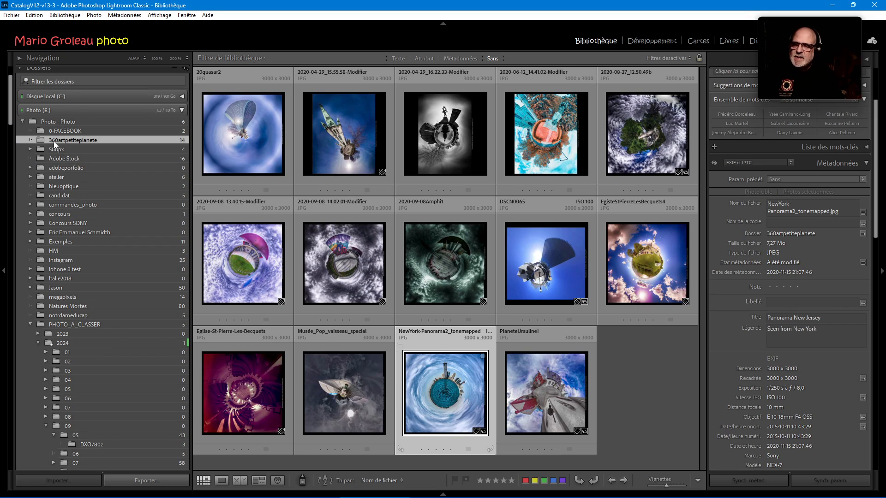
left_click(30, 140)
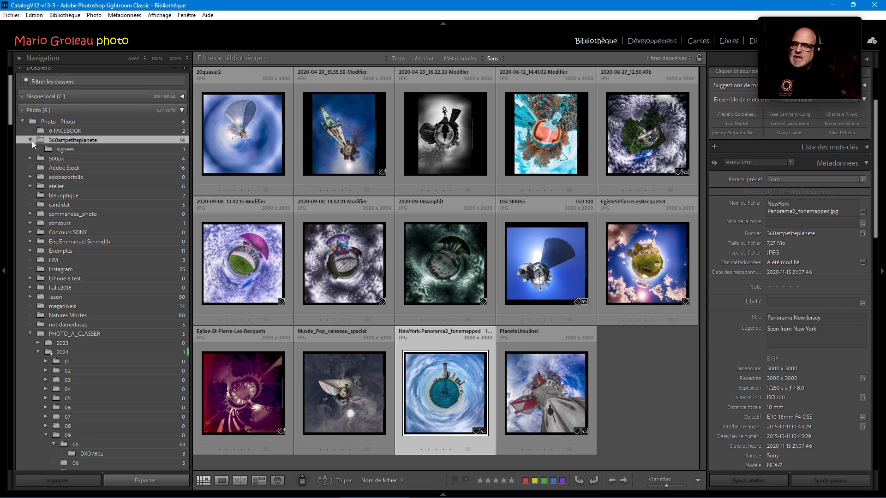
left_click(66, 152)
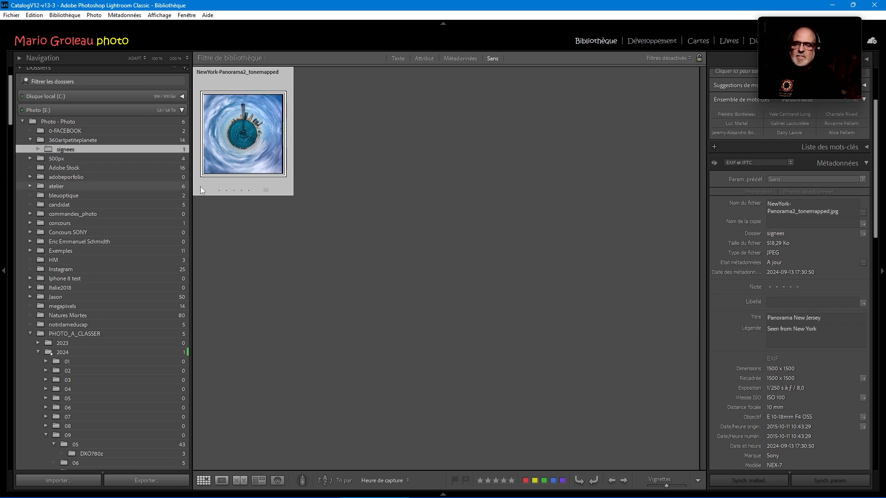
double_click(244, 137)
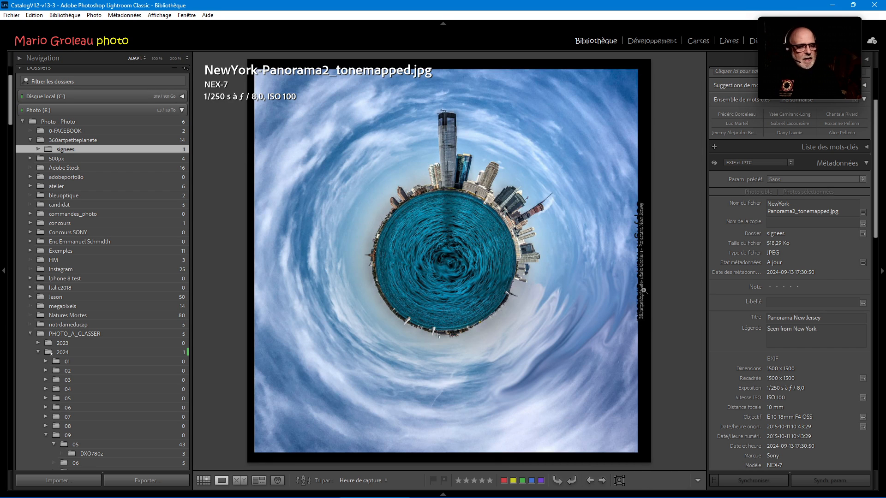
left_click(634, 236)
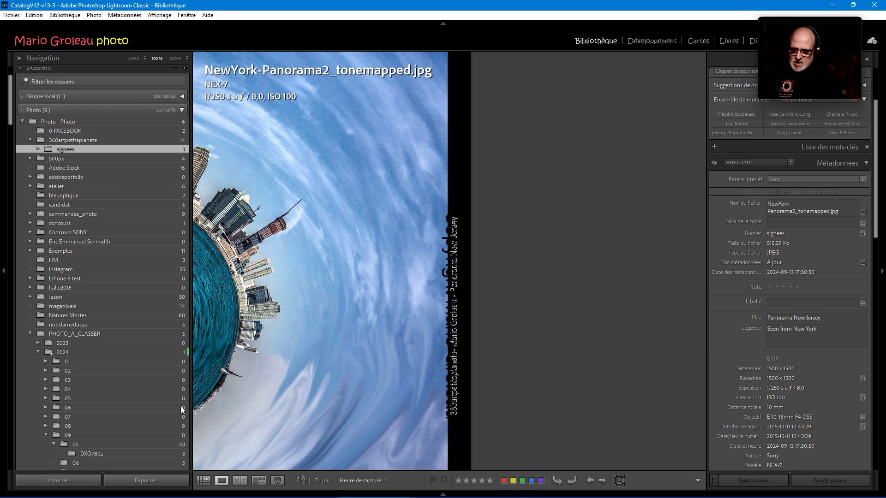
left_click(205, 481)
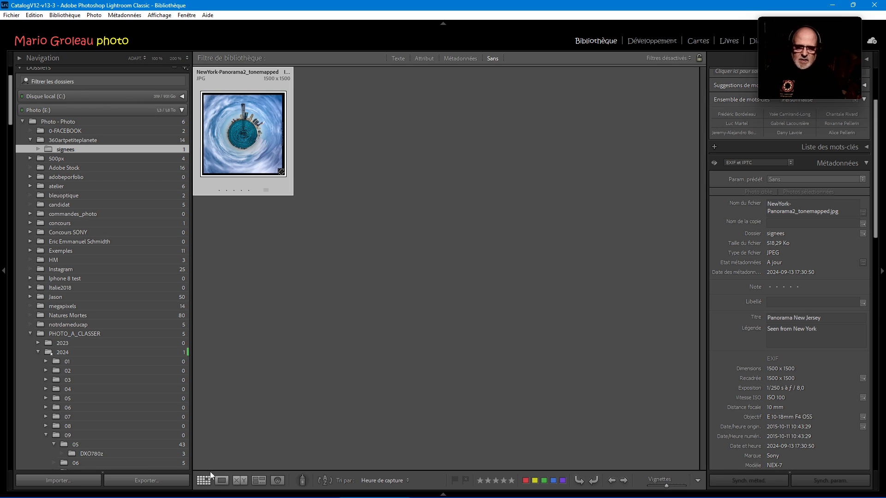
Select the _DSC4693 photo in adobeporfolio's Automne folder and export it.
left_click(68, 176)
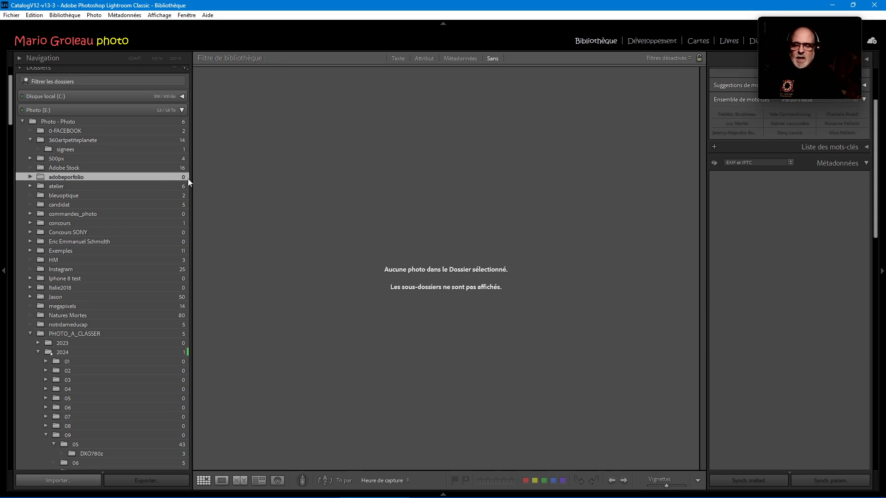
left_click(30, 177)
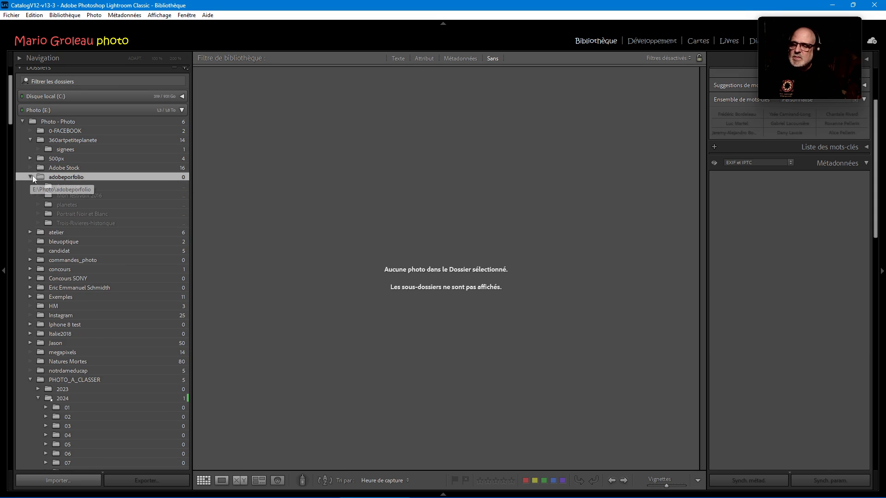
left_click(78, 186)
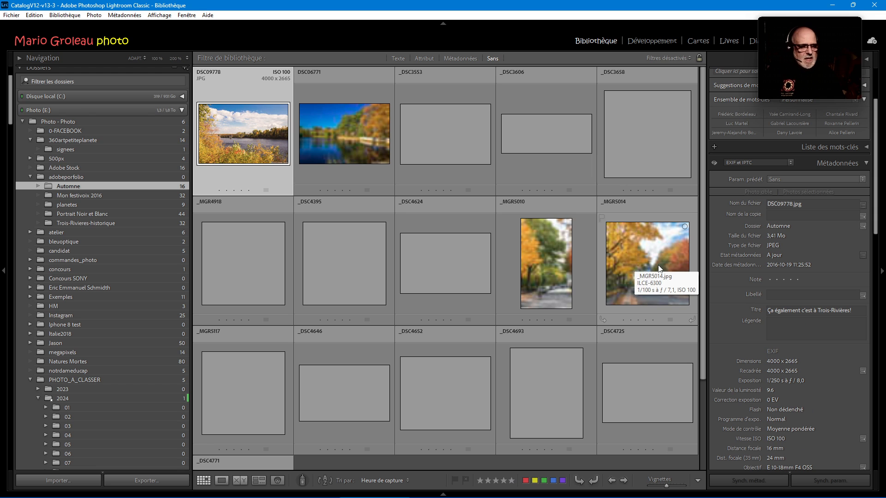
left_click(633, 267)
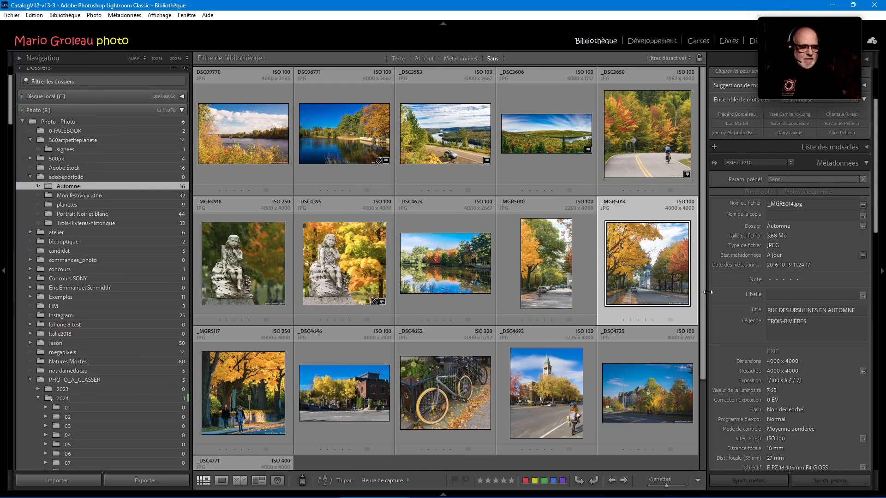
left_click(567, 390)
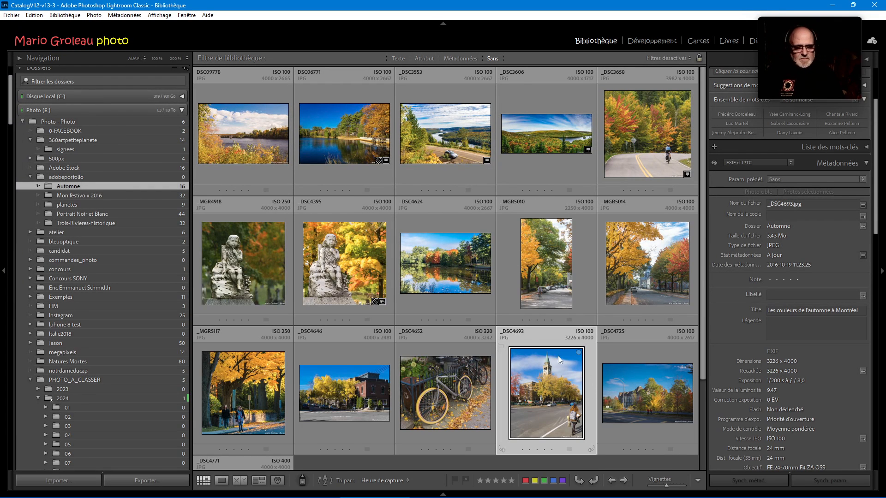
left_click(13, 15)
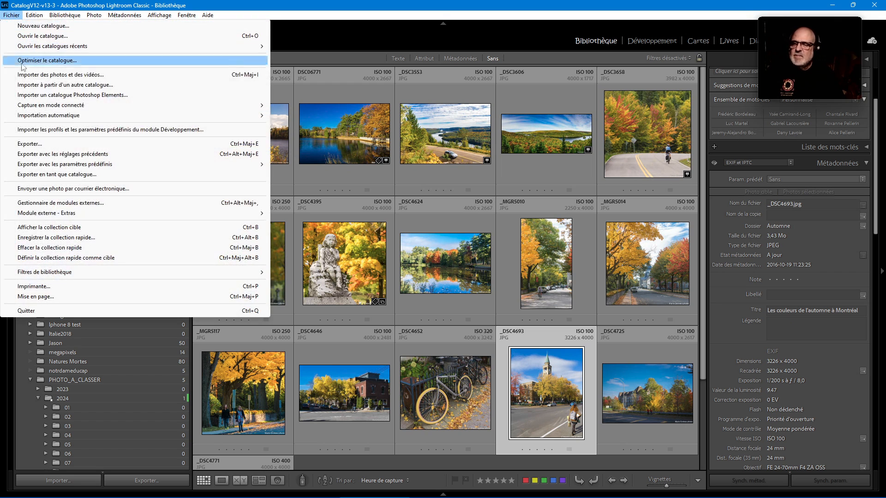
left_click(28, 142)
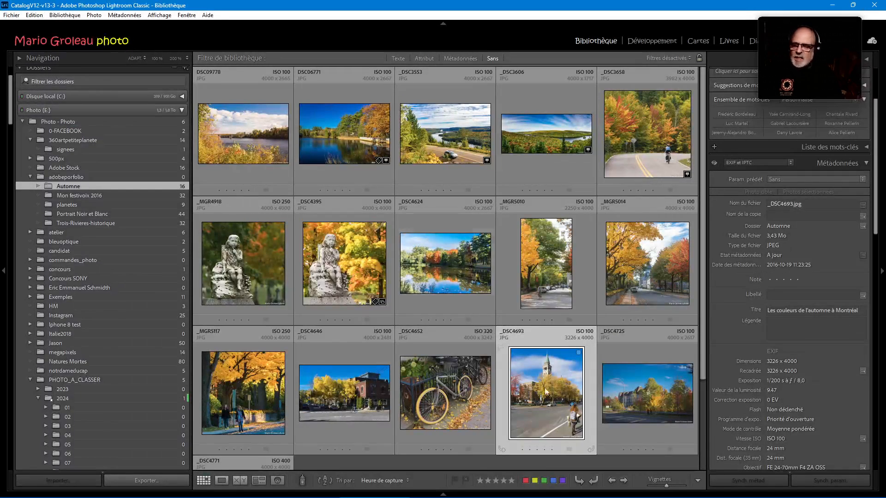
Open the exported _DSC4693 photo in Automne's signees subfolder at 100% and examine its vertical copyright watermark and lower-corner signature.
left_click(72, 196)
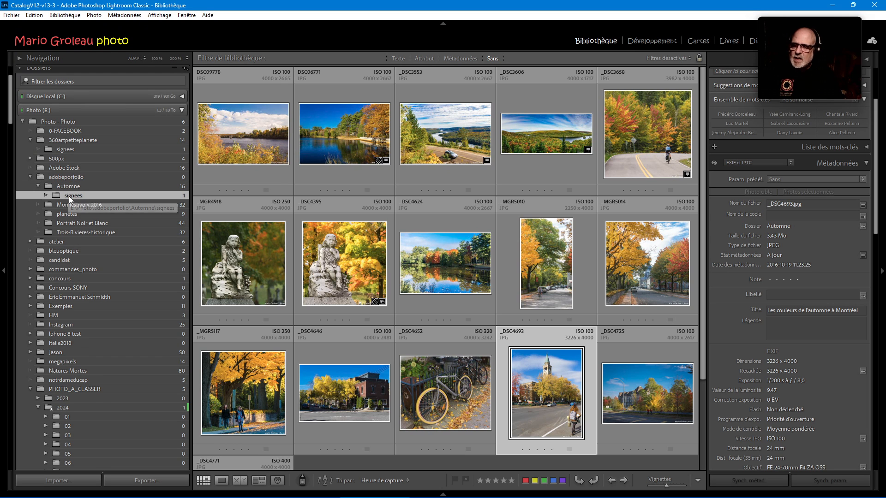
left_click(285, 162)
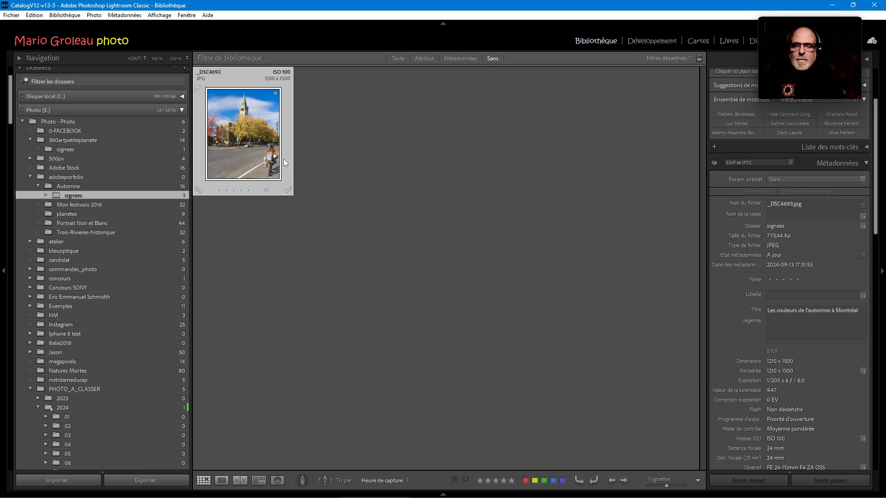
double_click(282, 162)
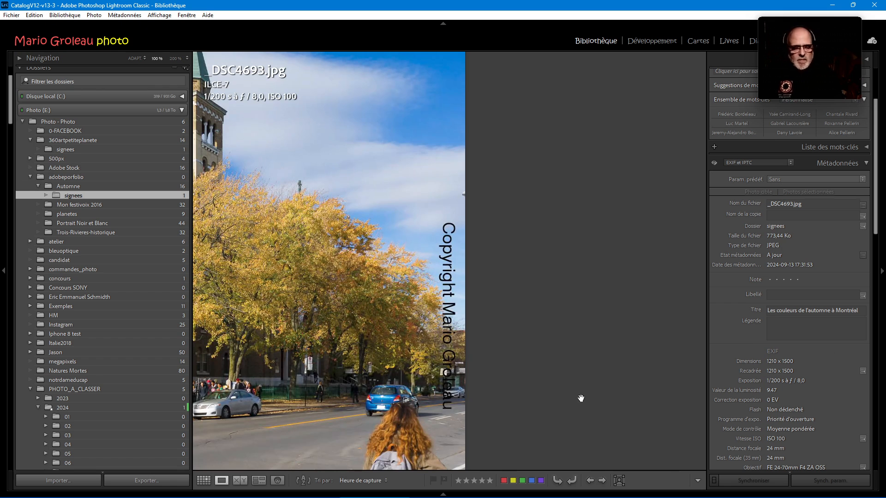
left_click(582, 276)
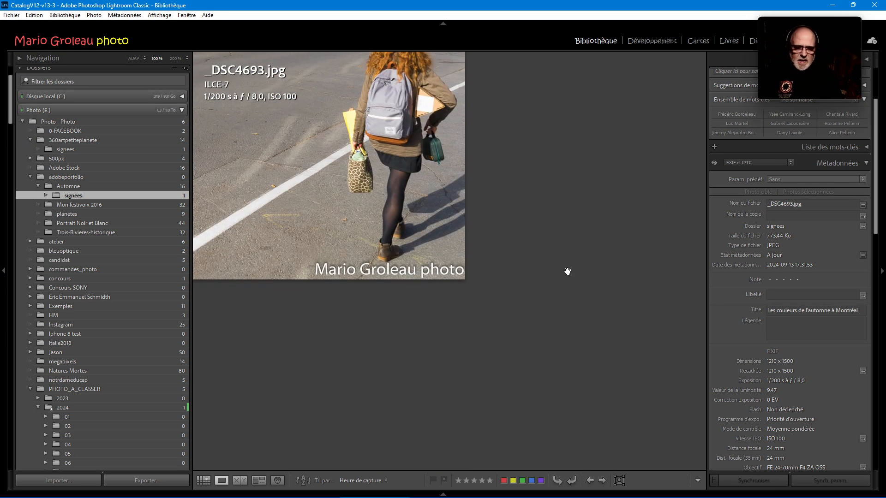
scroll(523, 278, "up", 5)
scroll(523, 277, "down", 5)
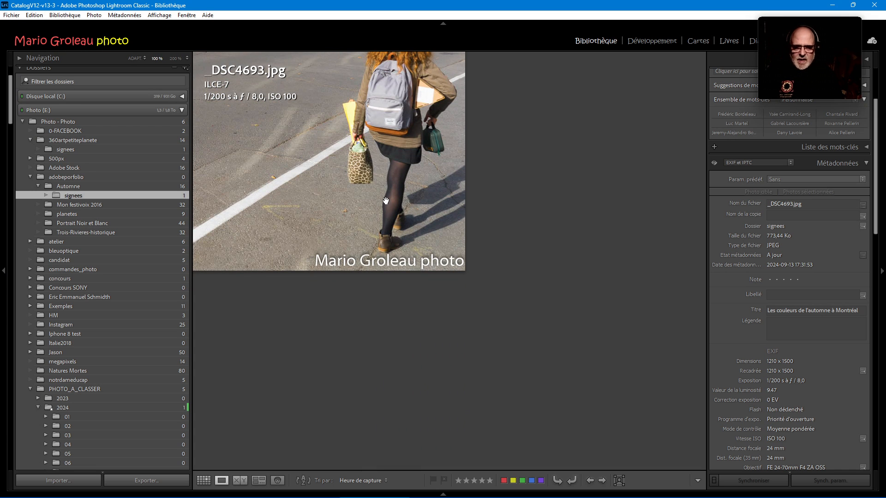
left_click_drag(386, 201, 377, 207)
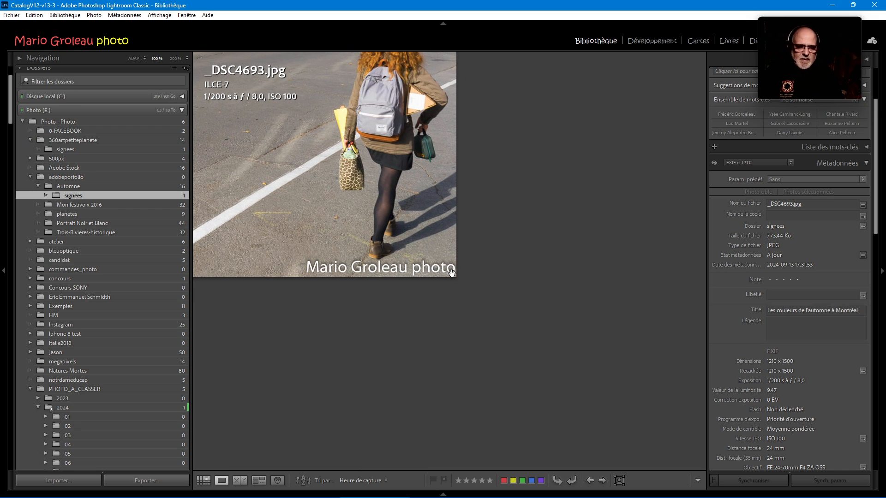
left_click_drag(424, 158, 419, 445)
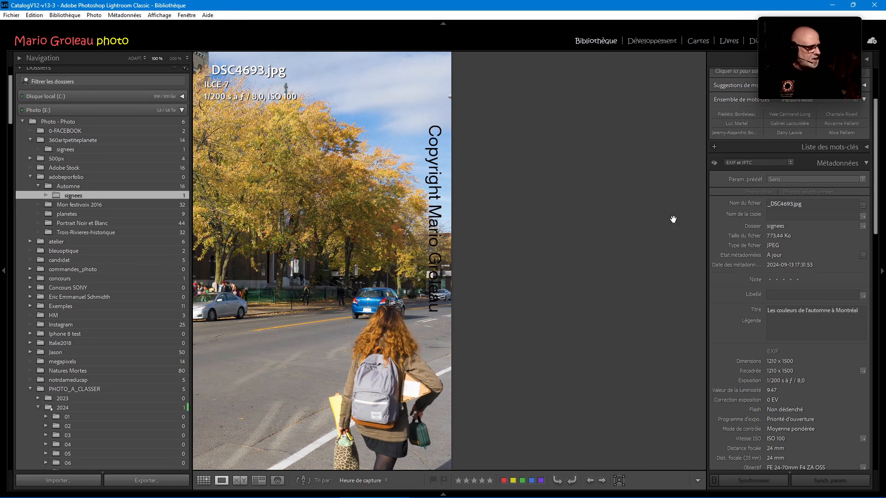